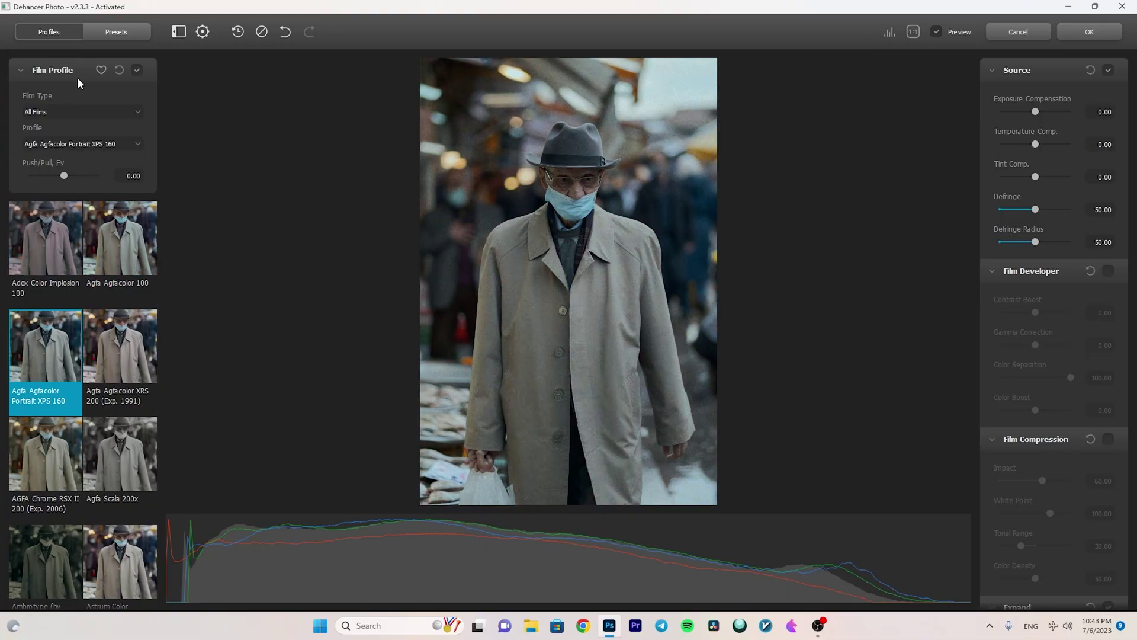
Browse the film profiles beyond Agfa Agfacolor Portrait XPS 160 and preview them on the street photo
key("Down")
key("Down")
key("Down")
key("Down")
key("Down")
key("Down")
key("Down")
key("Down")
scroll(41, 320, "down", 3)
scroll(74, 334, "down", 1)
left_click(45, 492)
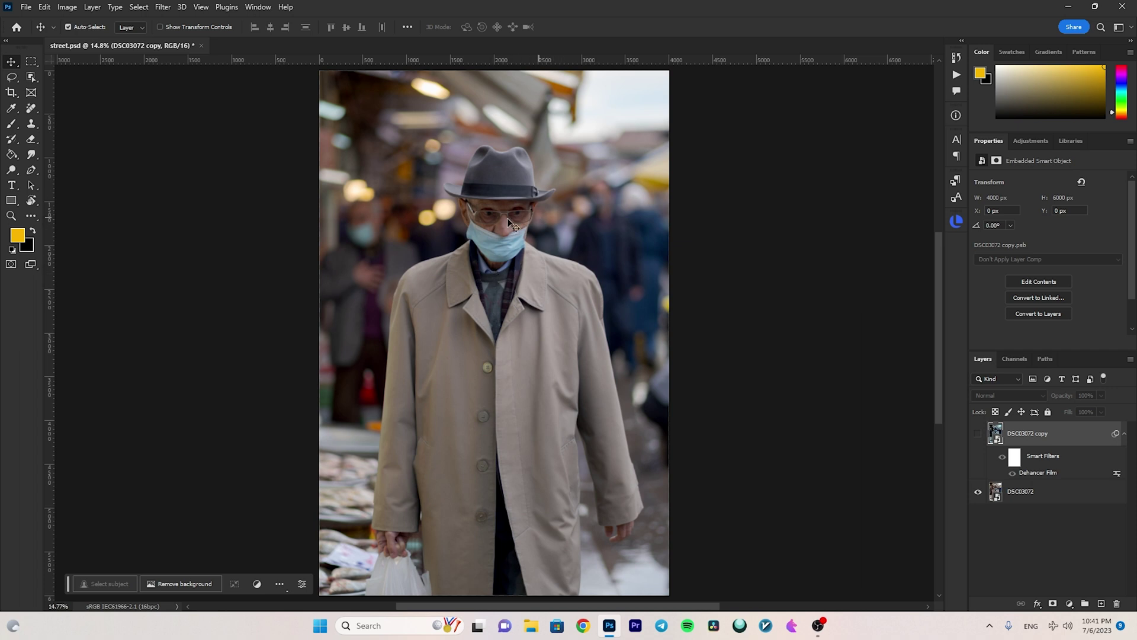
Compare the photo with and without the filtered copy layer, and review the DSC03072 layer's Camera Raw settings
left_click(978, 433)
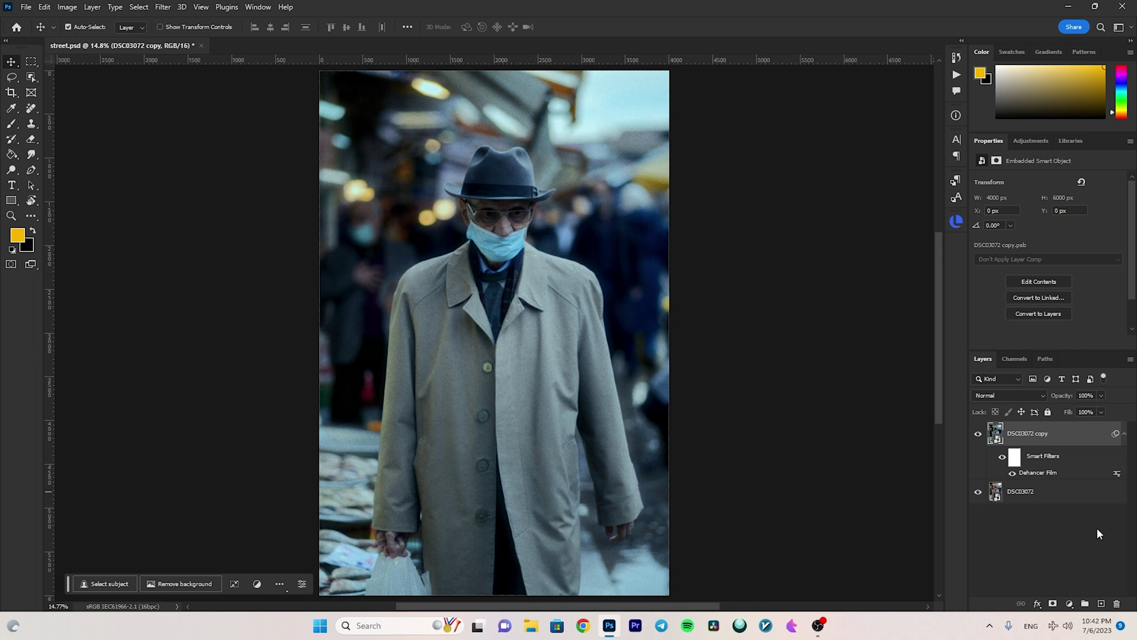
left_click(978, 436)
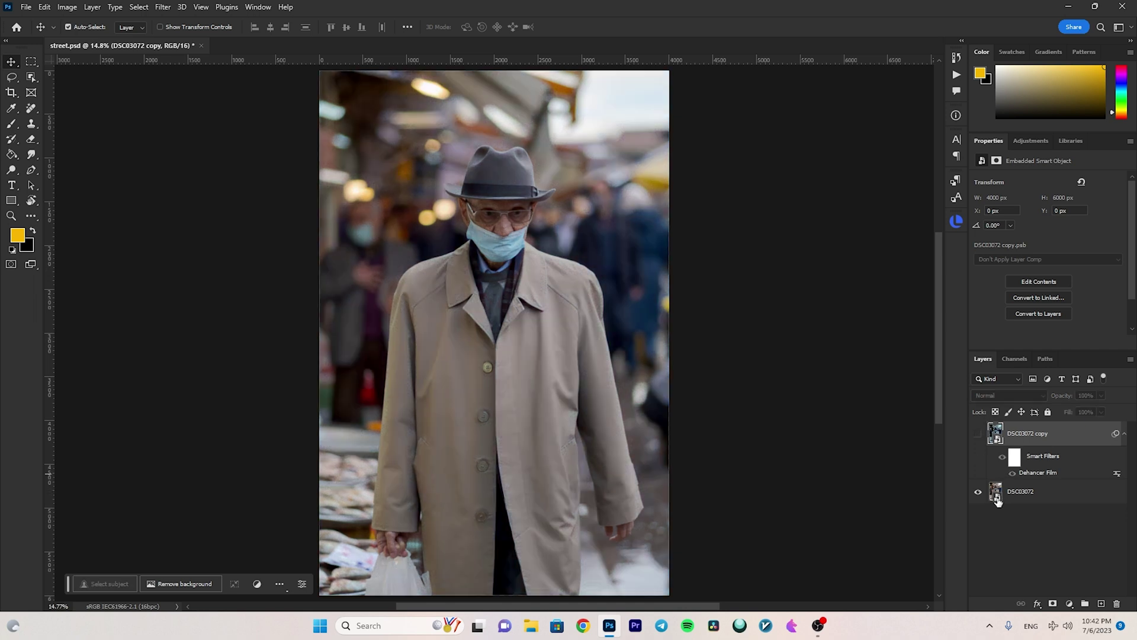
double_click(998, 500)
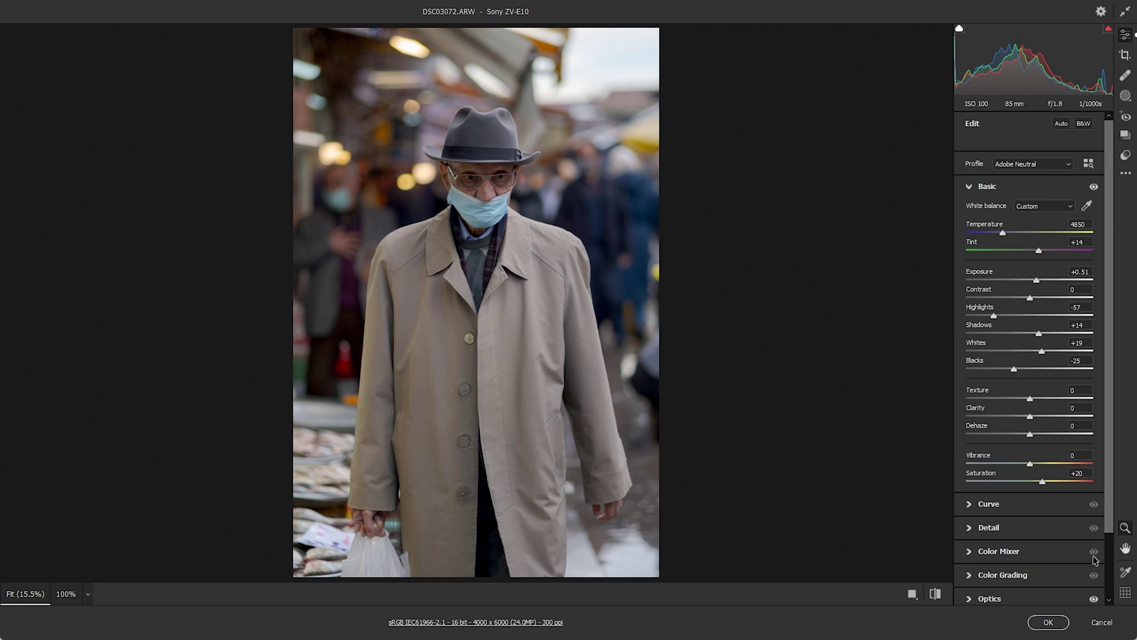
left_click(1048, 622)
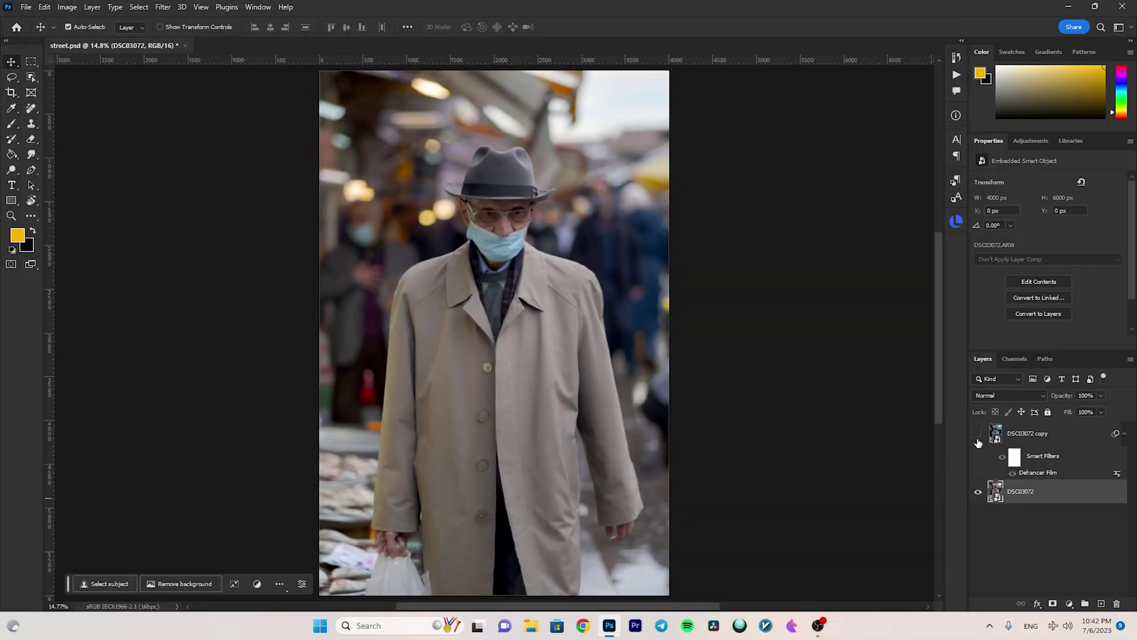
Compare the filtered copy with the original once more and delete the DSC03072 copy layer
left_click(978, 435)
left_click(977, 436)
left_click(978, 436)
left_click(1031, 436)
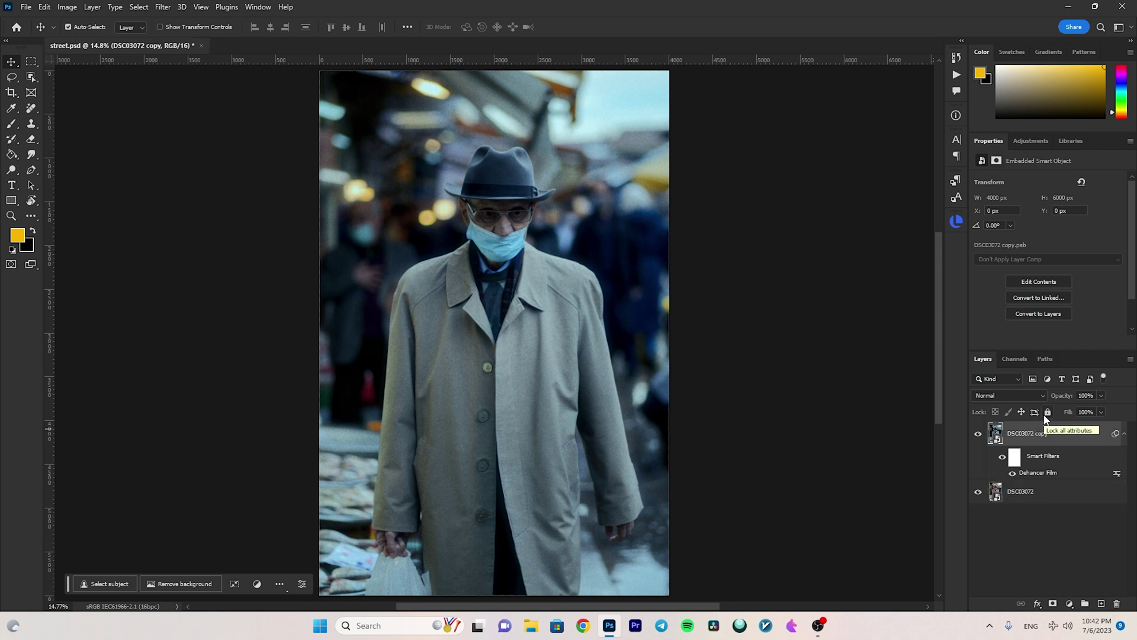
key("Delete")
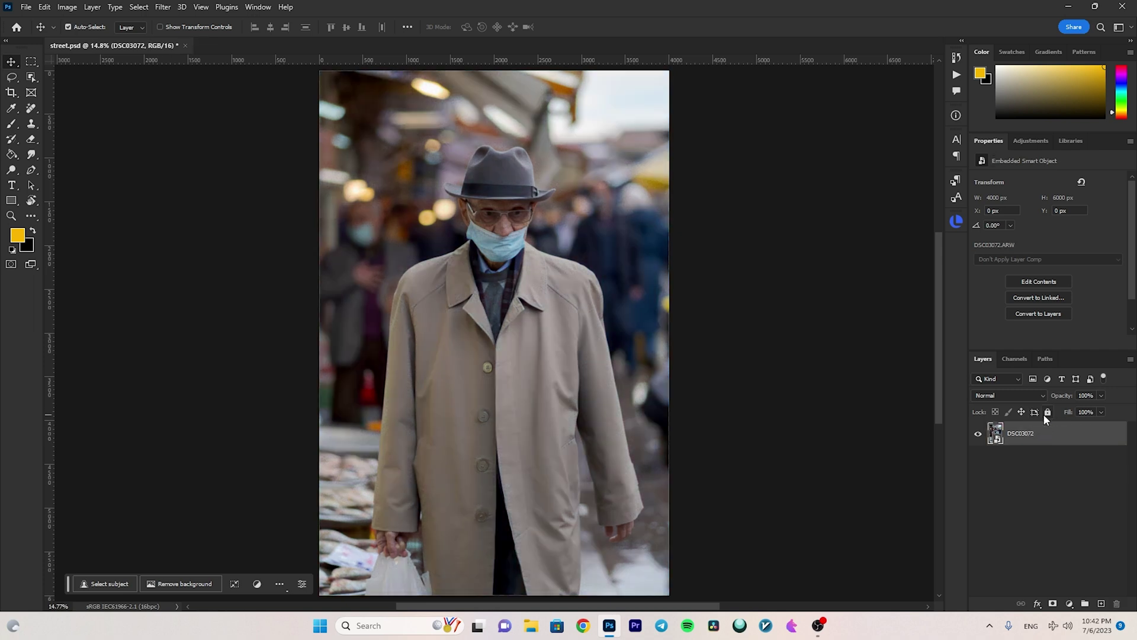
Duplicate the DSC03072 layer and open the Dehancer Film filter for the copy in a maximized window
key("ctrl")
key("ctrl")
key("ctrl+j")
left_click(163, 7)
mouse_move(216, 280)
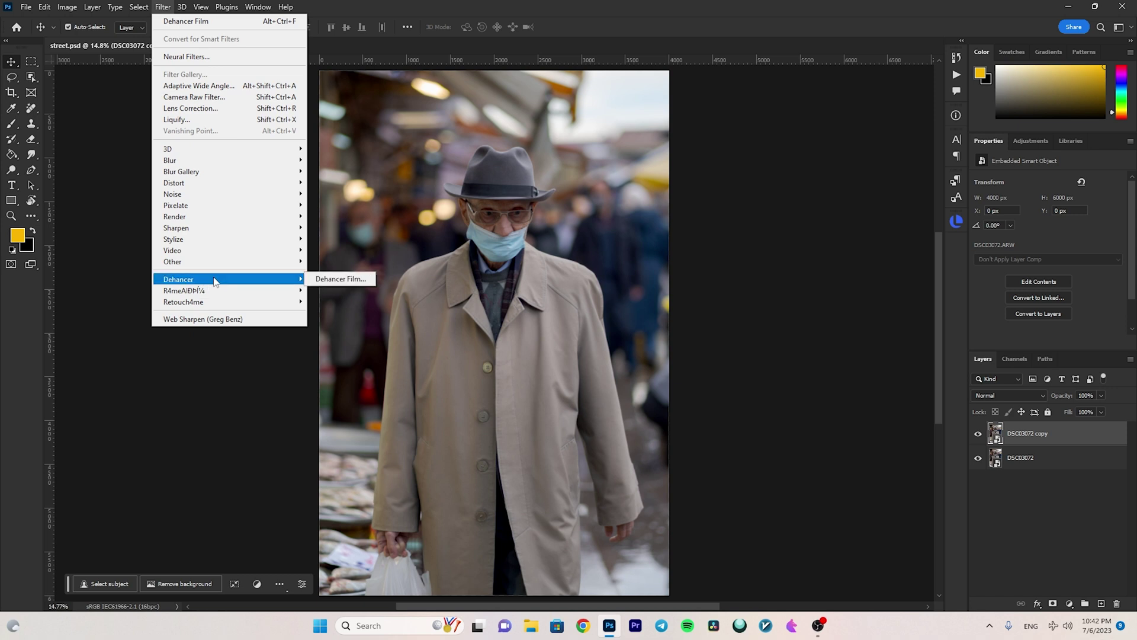
left_click(335, 279)
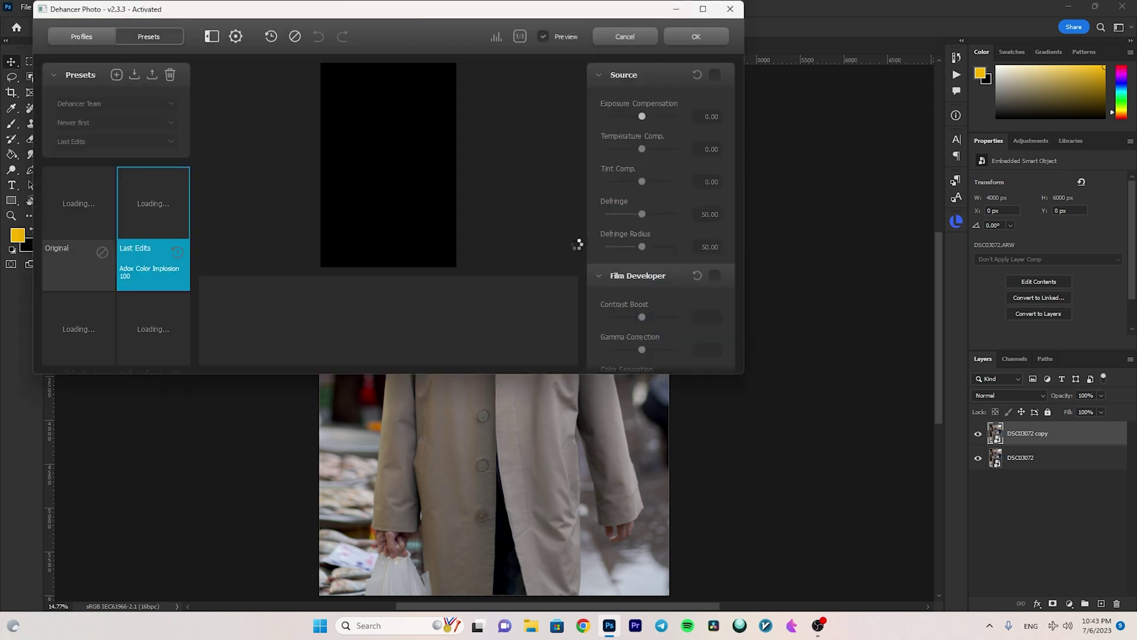
left_click(703, 9)
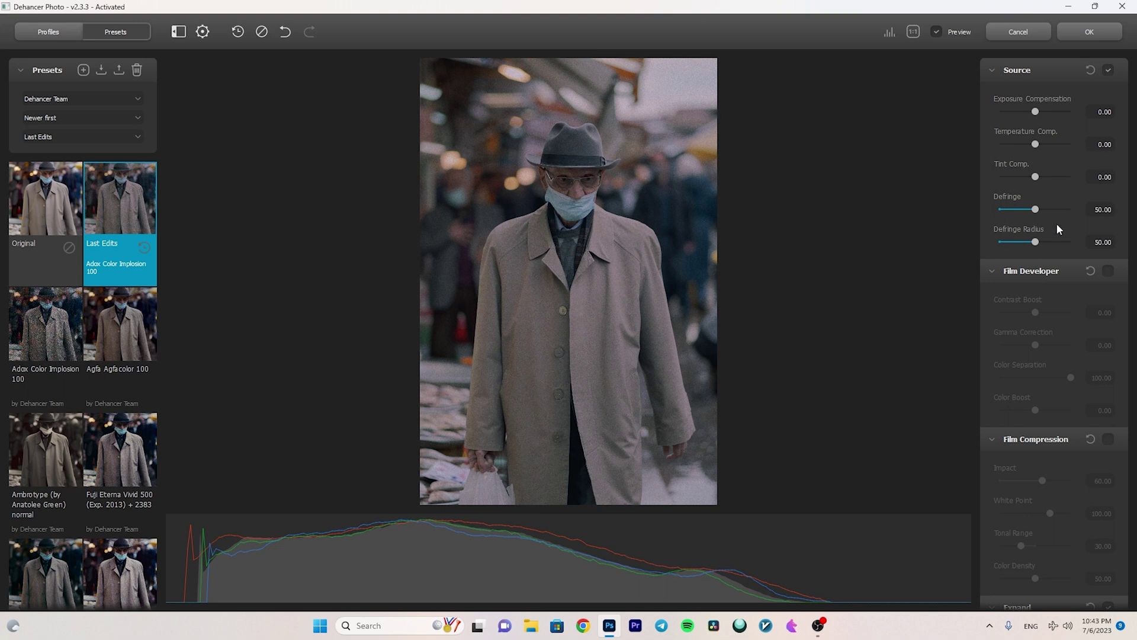
Switch the filter's browser from presets to the film profiles
left_click(47, 33)
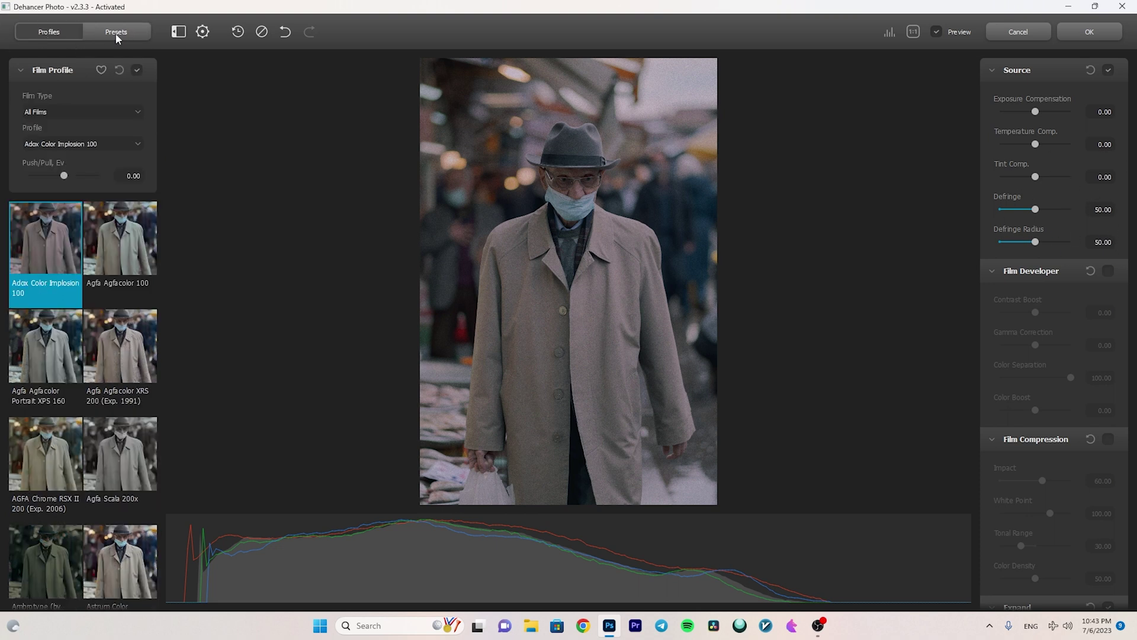
left_click(115, 34)
left_click(58, 34)
Preview the film profiles one after another on the photo, from Agfa Agfacolor 100 to Fujicolor Natura 1600
key("Right")
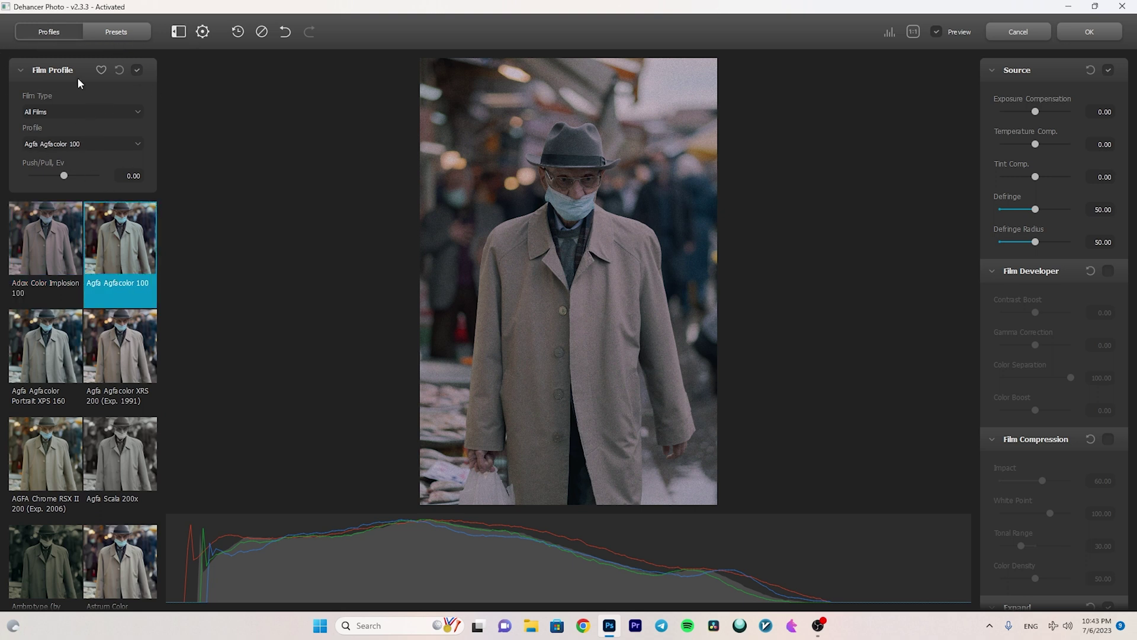
key("Right")
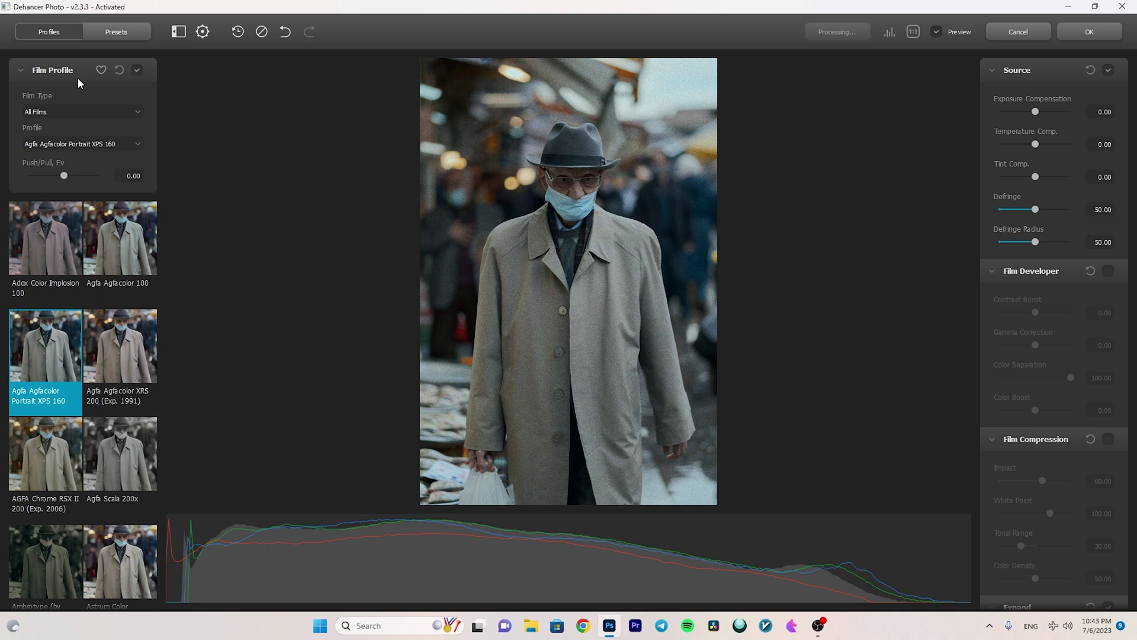
key("Right")
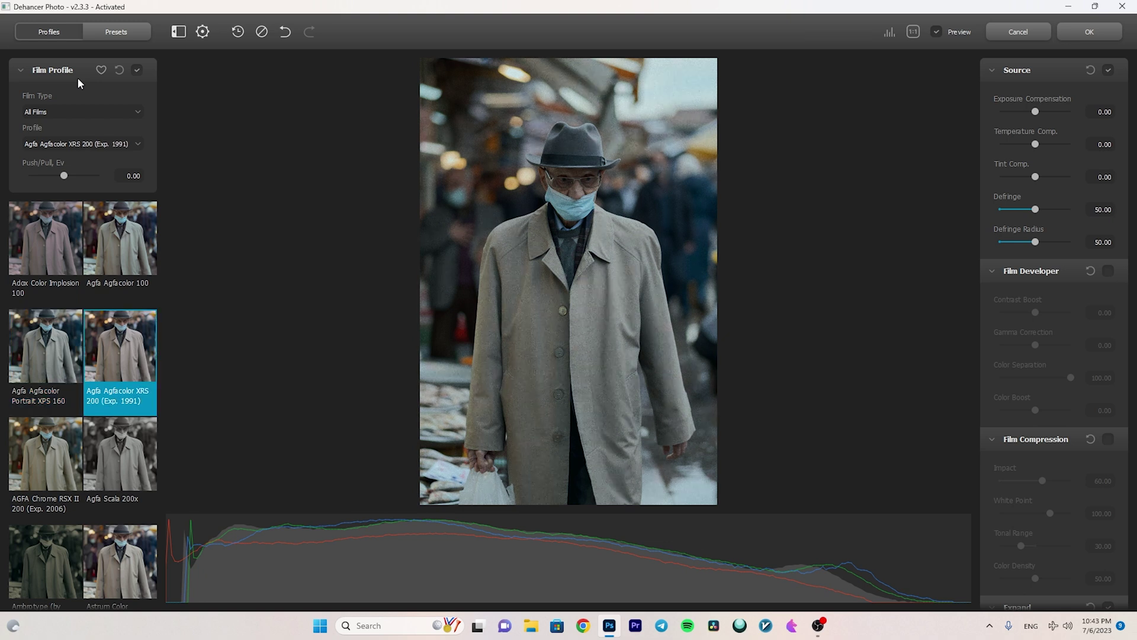
key("Right")
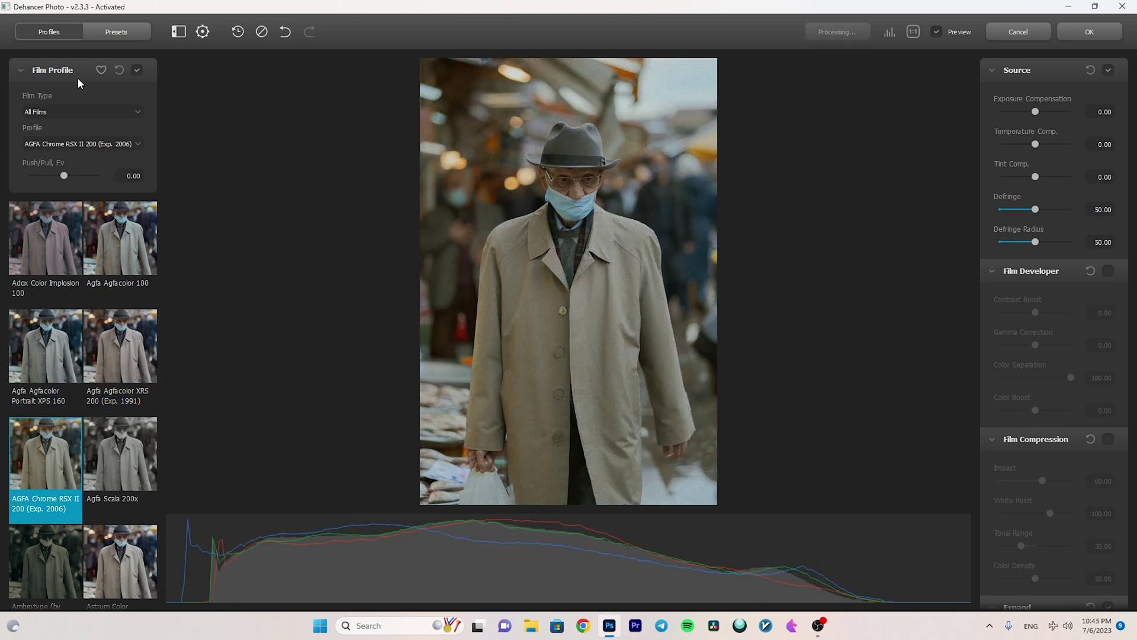
key("Right")
key("Right")
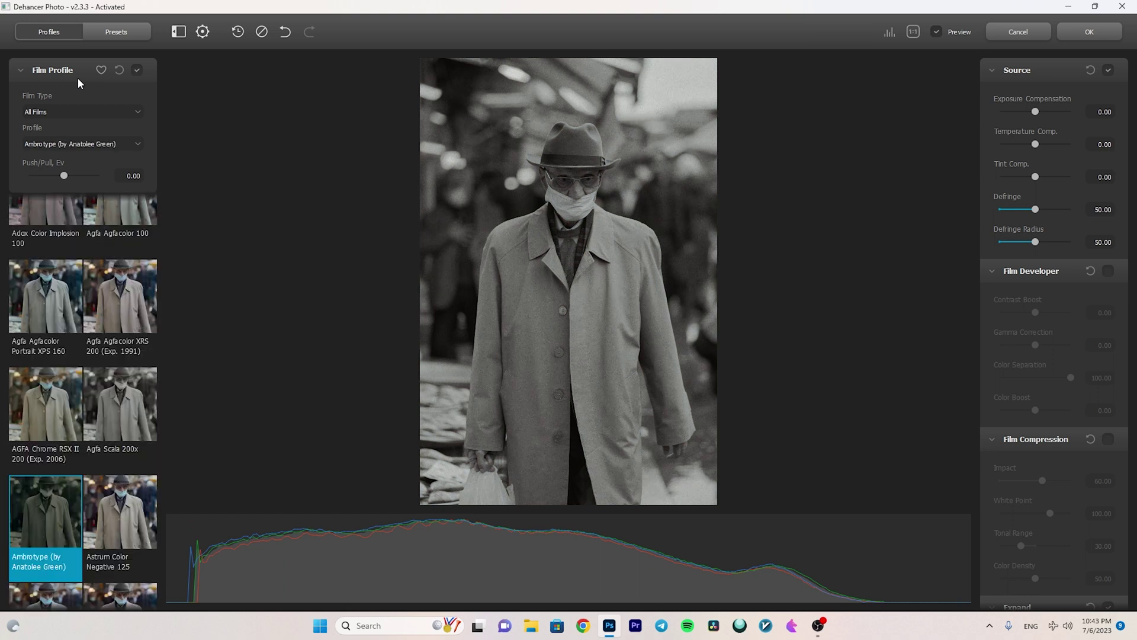
key("Right")
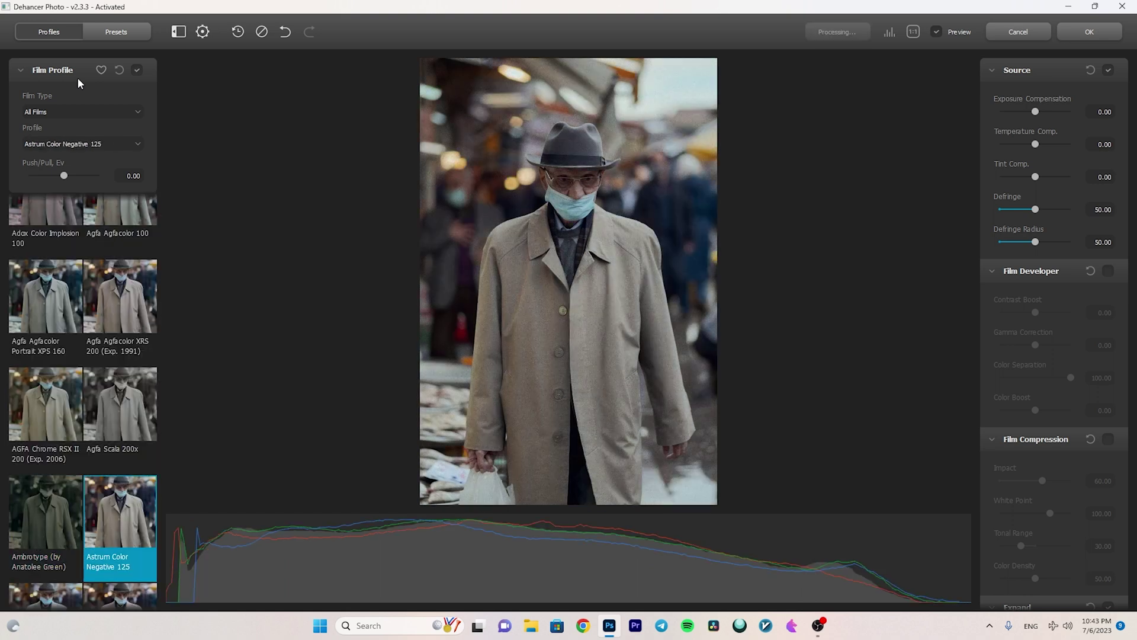
key("Right")
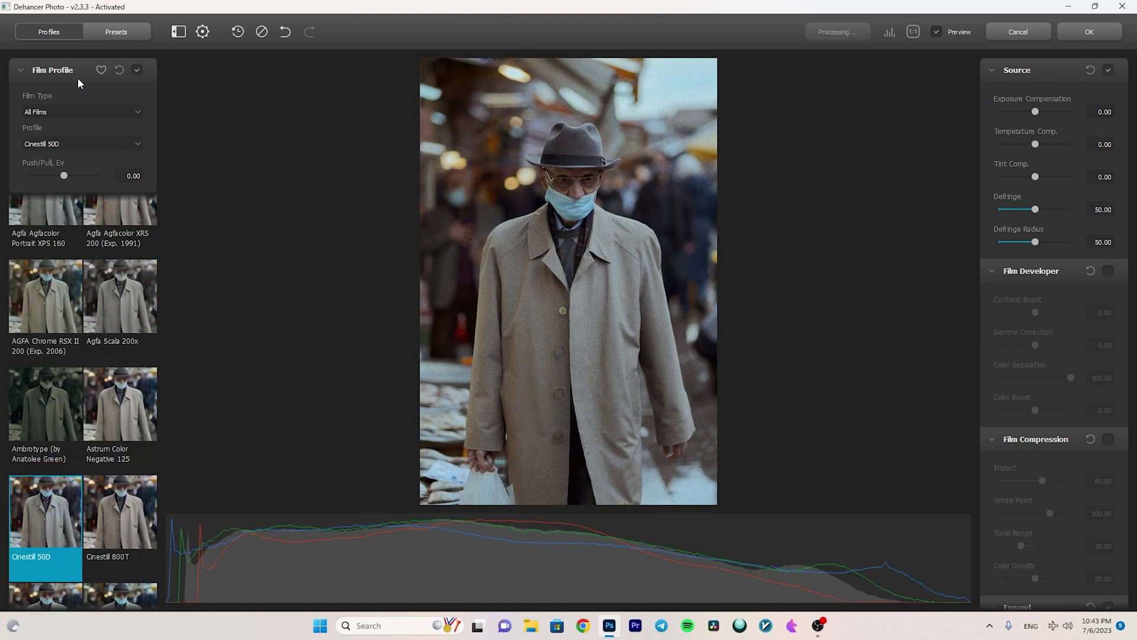
key("Right")
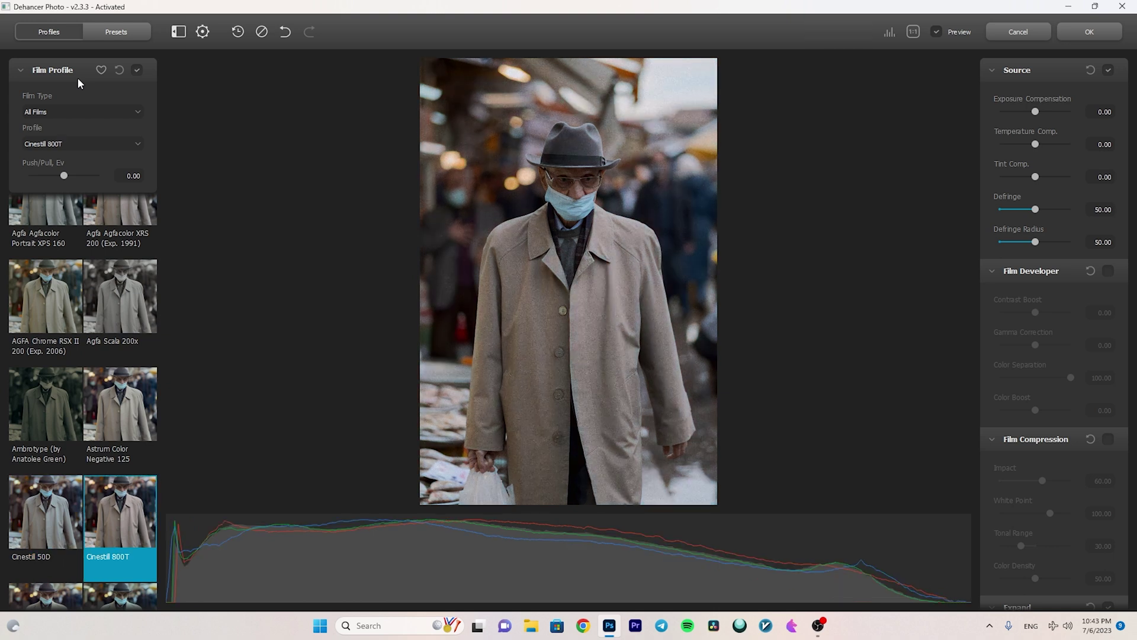
key("Right")
key("Right")
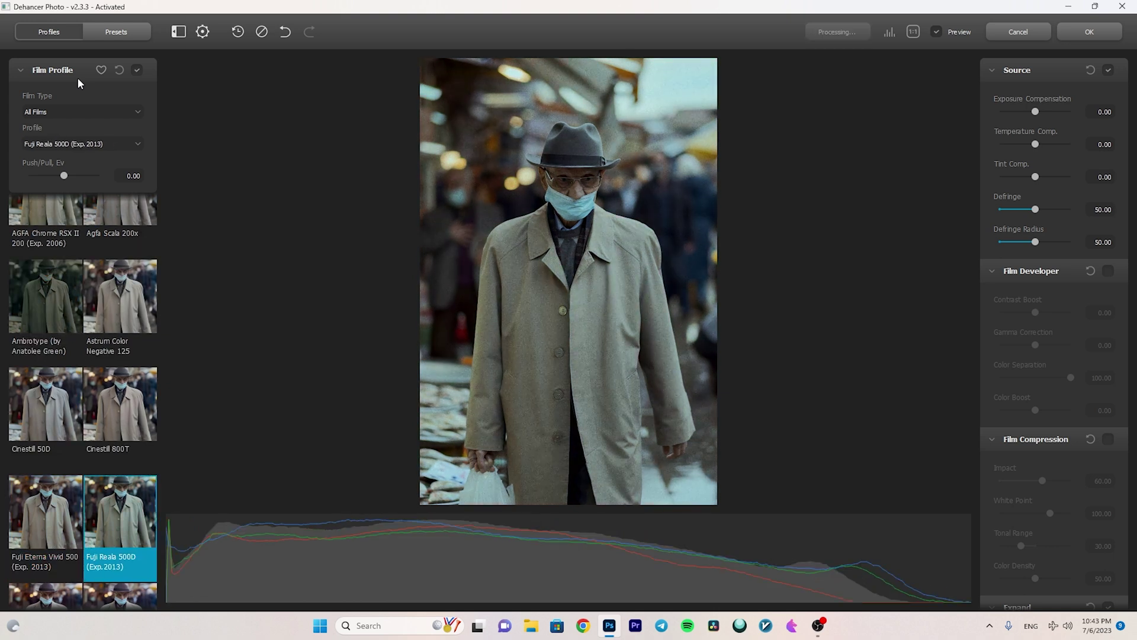
key("Right")
key("Right")
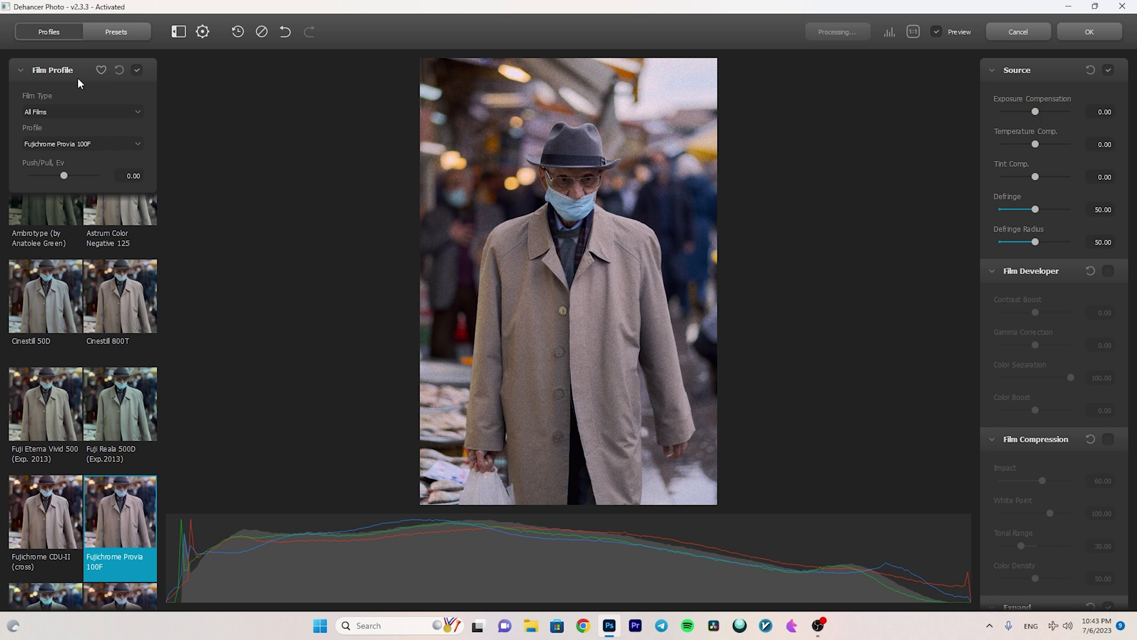
key("Right")
key("Right")
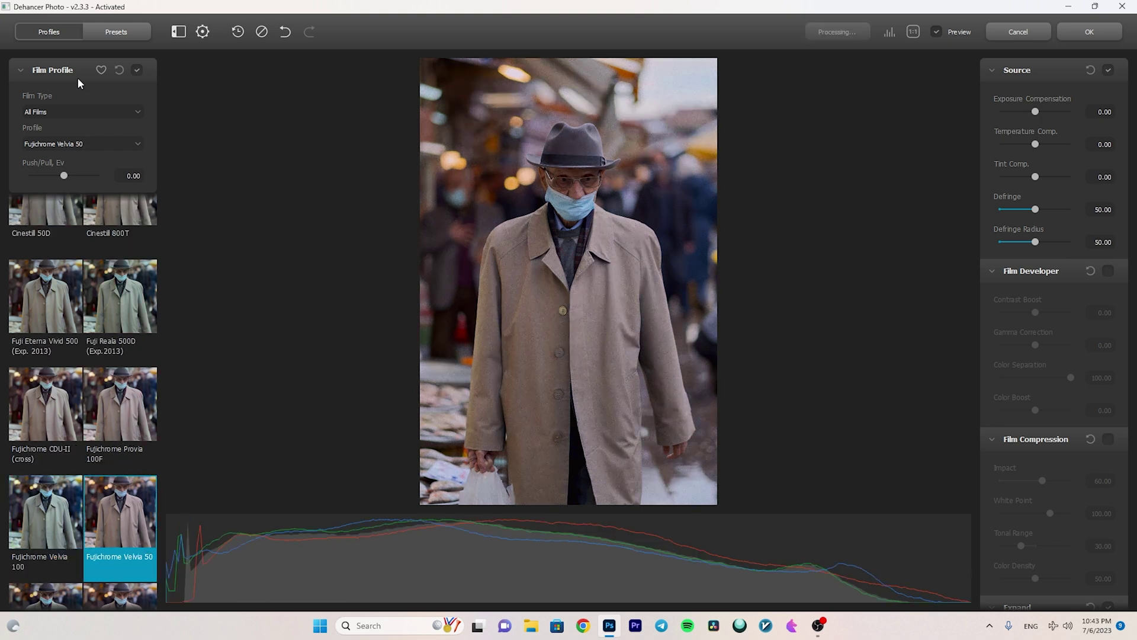
key("Right")
key("Right")
key("Right")
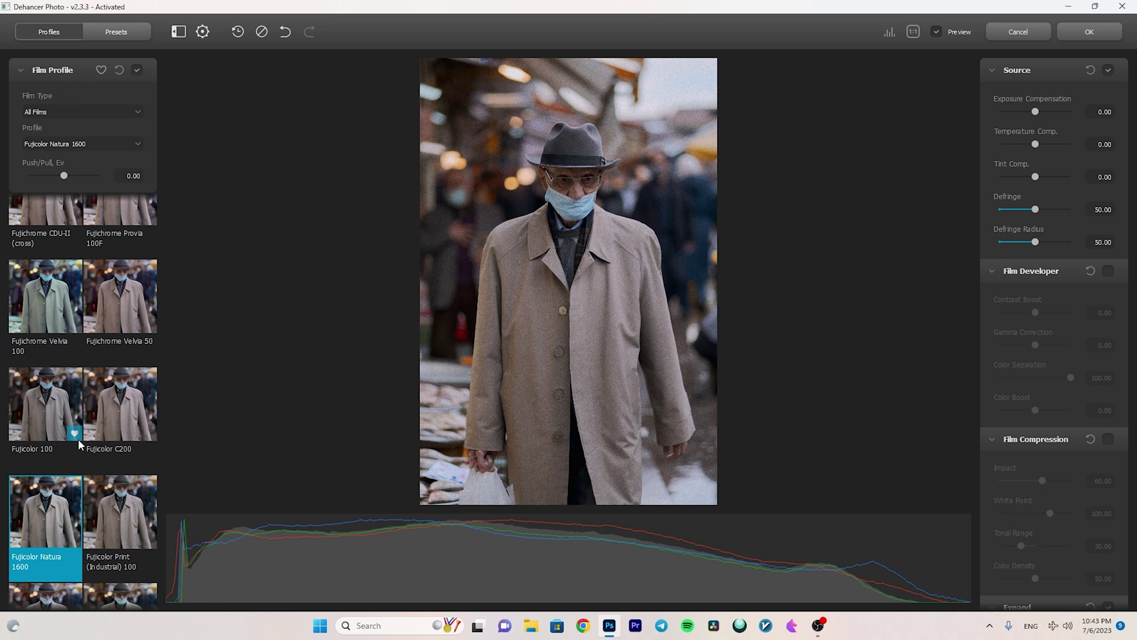
Try the Fujifilm FP-100c film profile on the photo
scroll(95, 408, "down", 3)
scroll(97, 413, "down", 10)
scroll(94, 408, "down", 1)
left_click(42, 319)
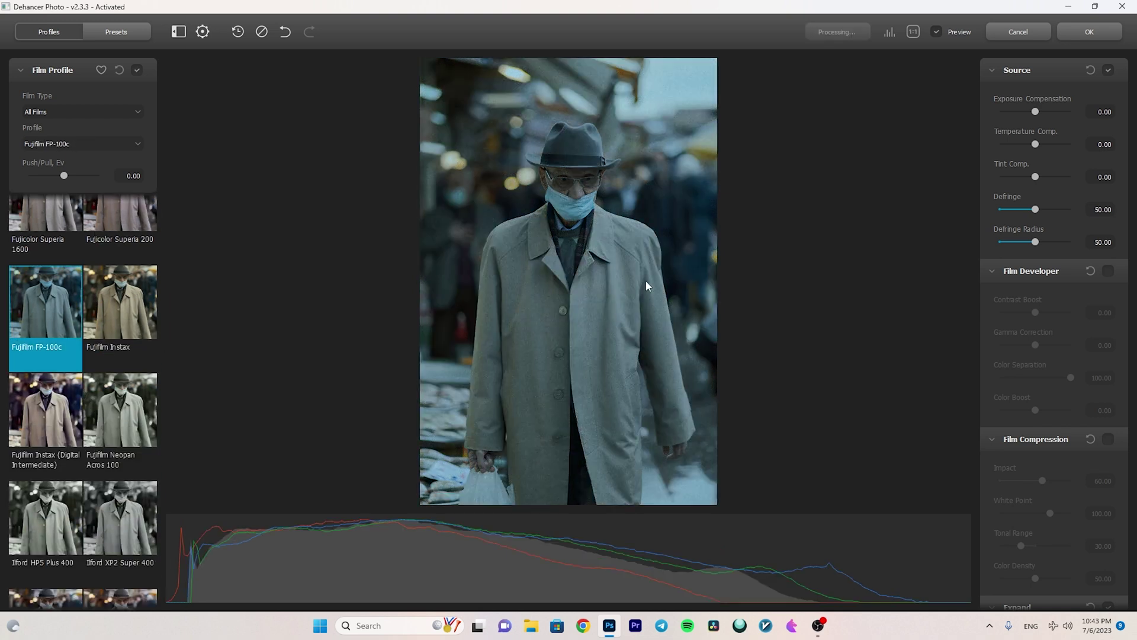
Apply the Kodak Ektar 100 film profile to the photo
scroll(65, 323, "down", 5)
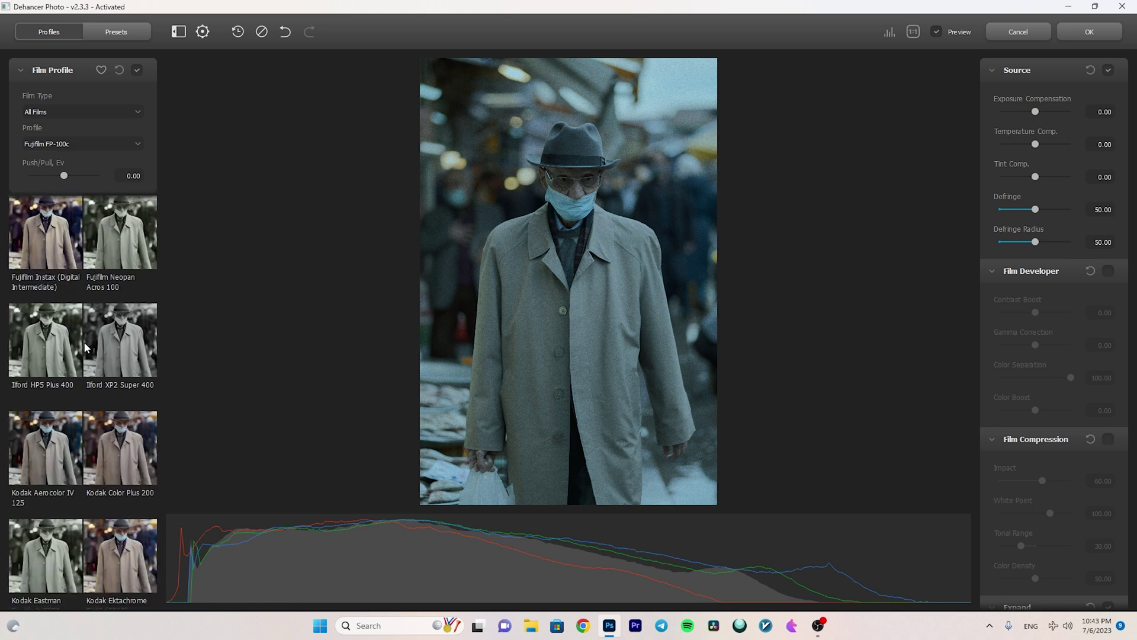
scroll(75, 333, "down", 3)
scroll(74, 334, "down", 3)
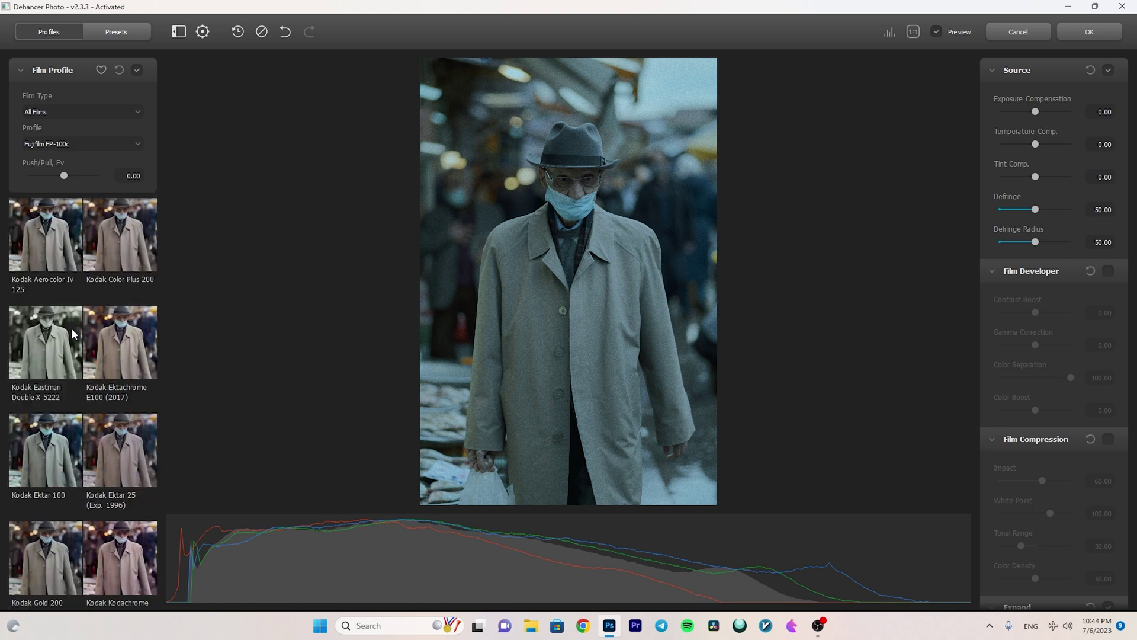
left_click(60, 462)
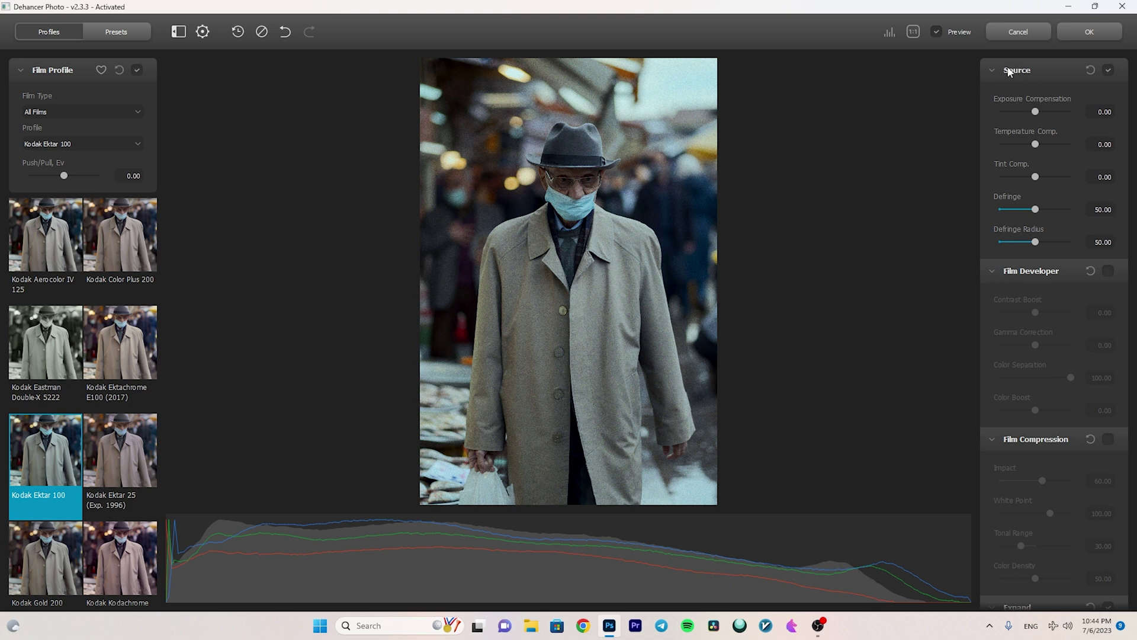
Try an Exposure Compensation of 0.30 in the source settings and reset it to its default
left_click(1039, 111)
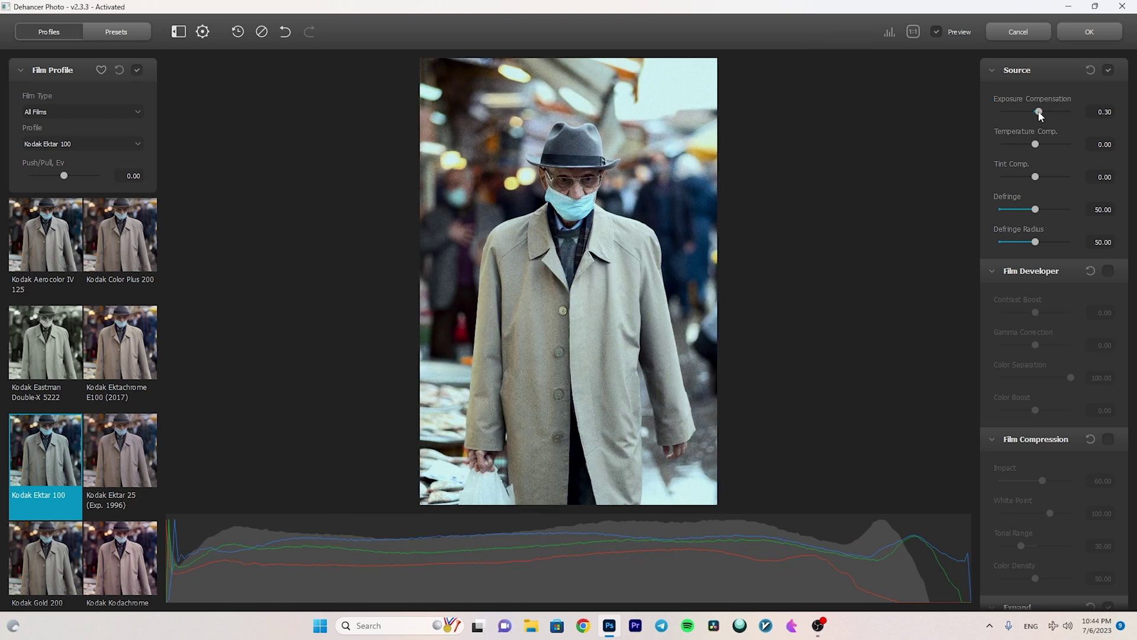
double_click(1039, 112)
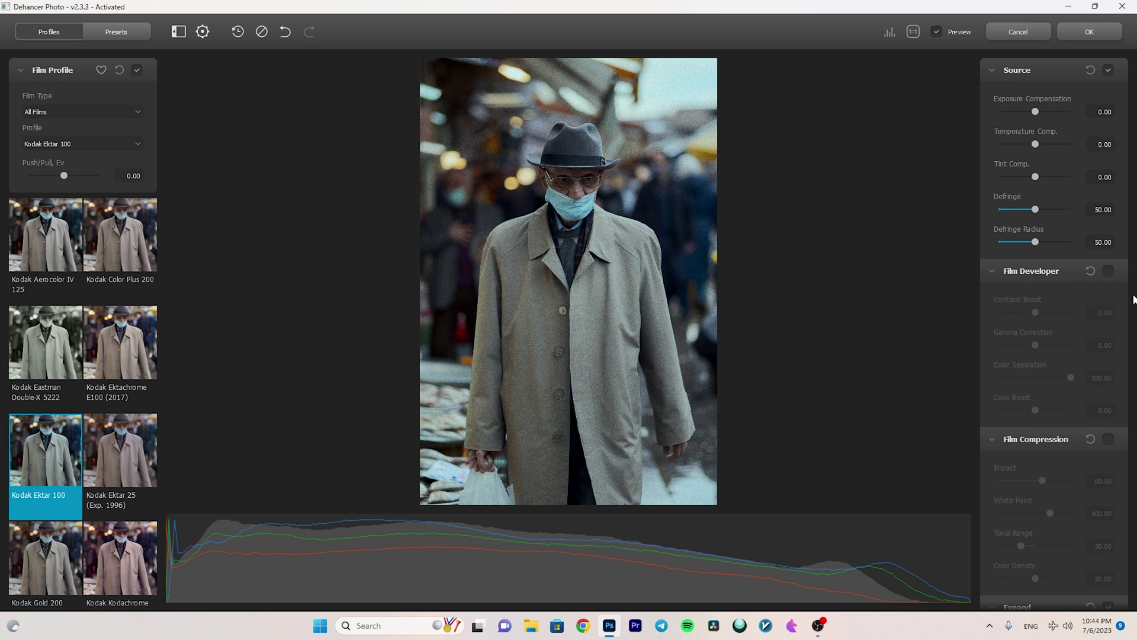
Enable Film Developer and set its Contrast Boost to 26.67
left_click(1107, 271)
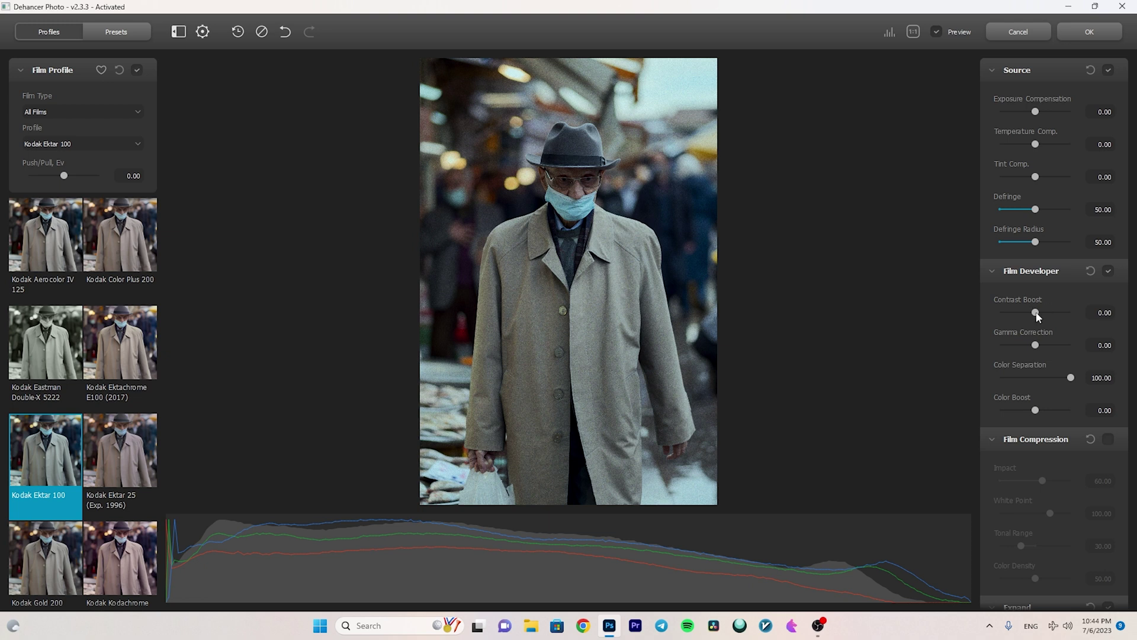
left_click_drag(1036, 313, 1044, 315)
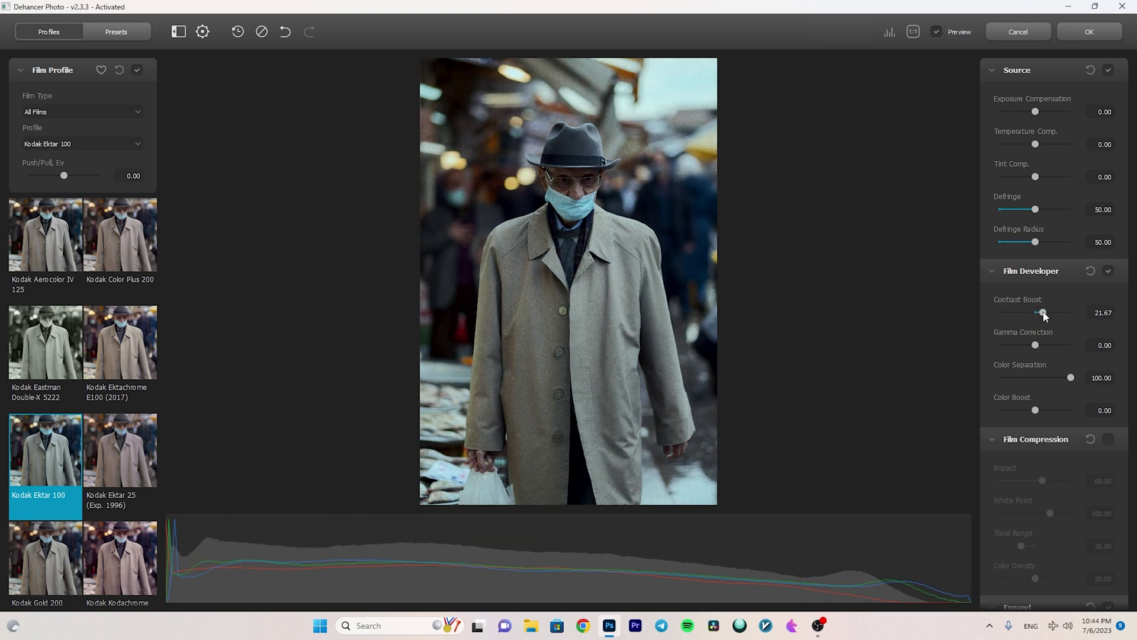
left_click_drag(1045, 316, 1047, 315)
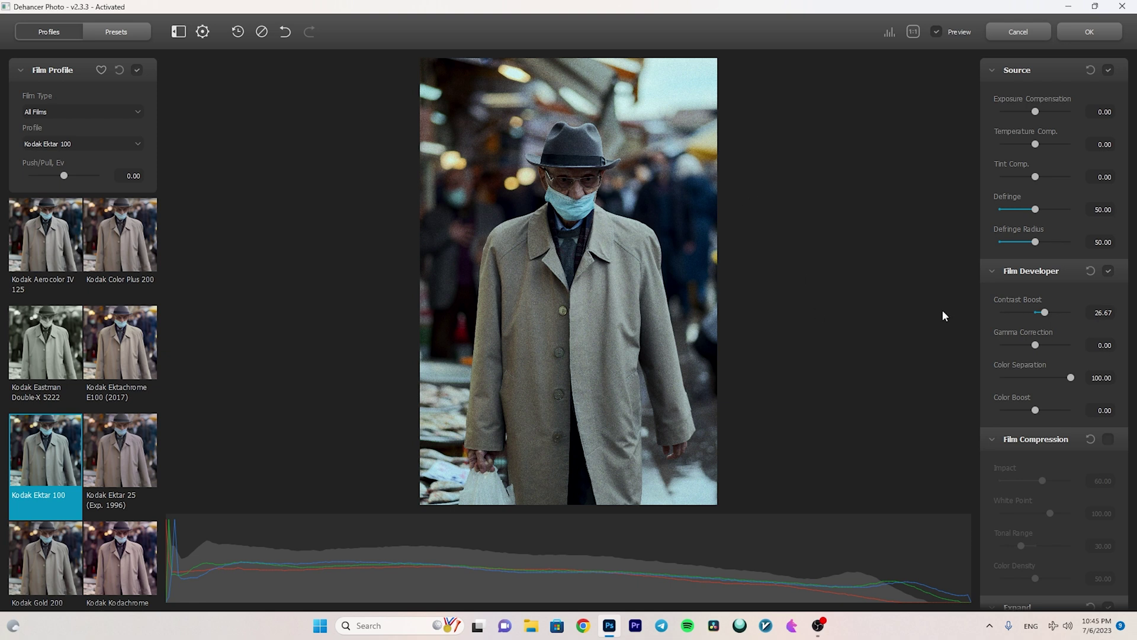
Try out Film Developer's Gamma Correction, reset it, and set it to 20.00
left_click_drag(1036, 346, 1061, 347)
double_click(1026, 343)
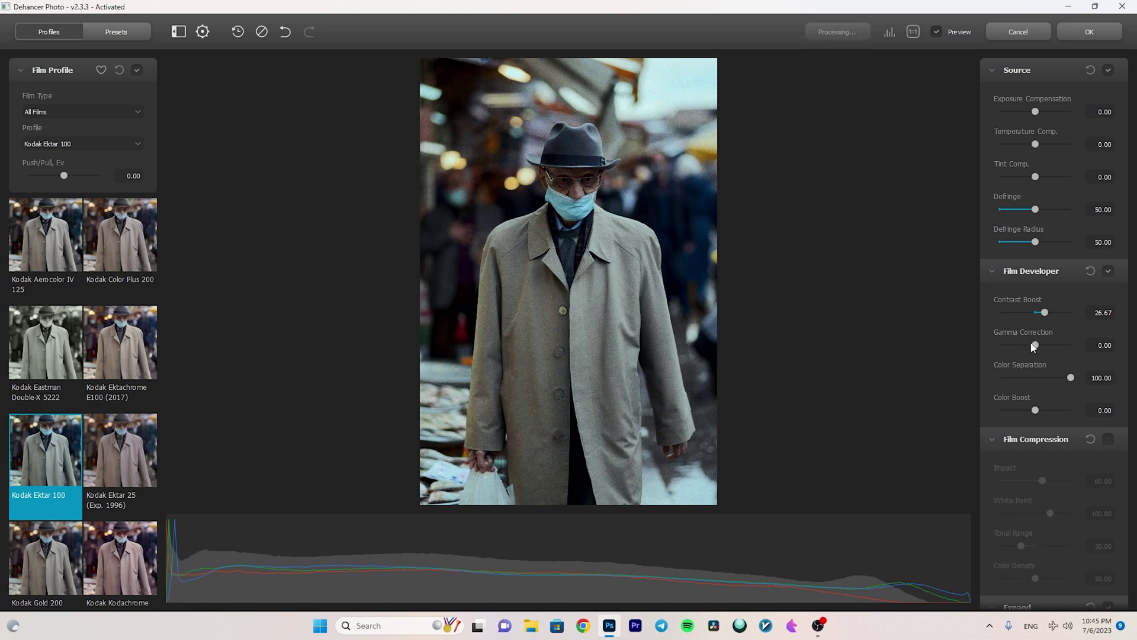
left_click_drag(1035, 346, 1048, 348)
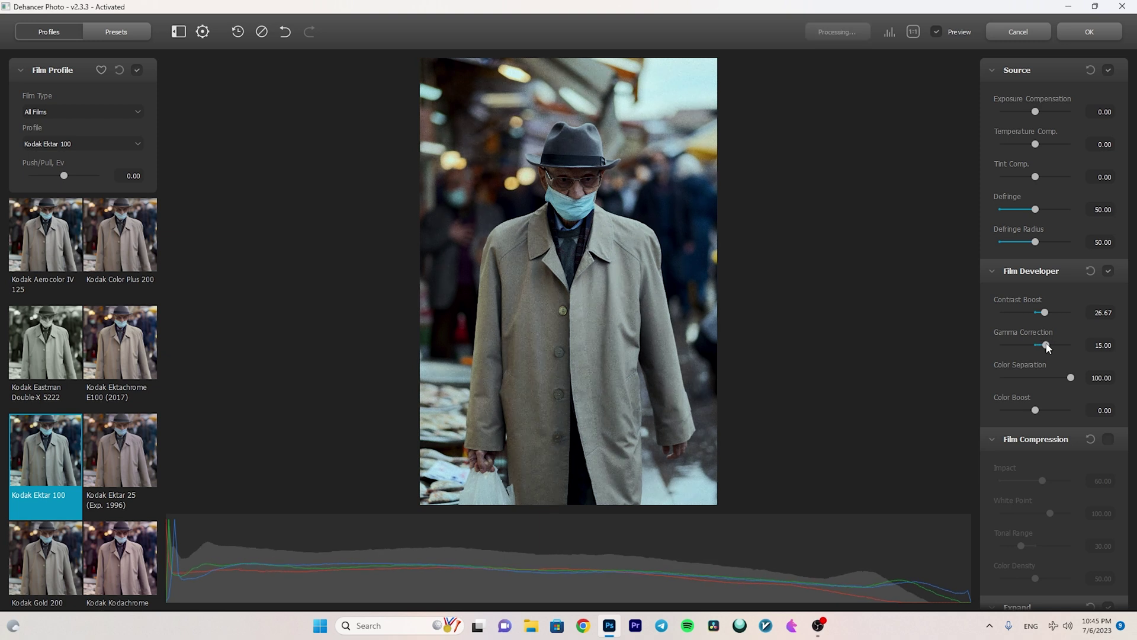
left_click_drag(1048, 348, 1051, 349)
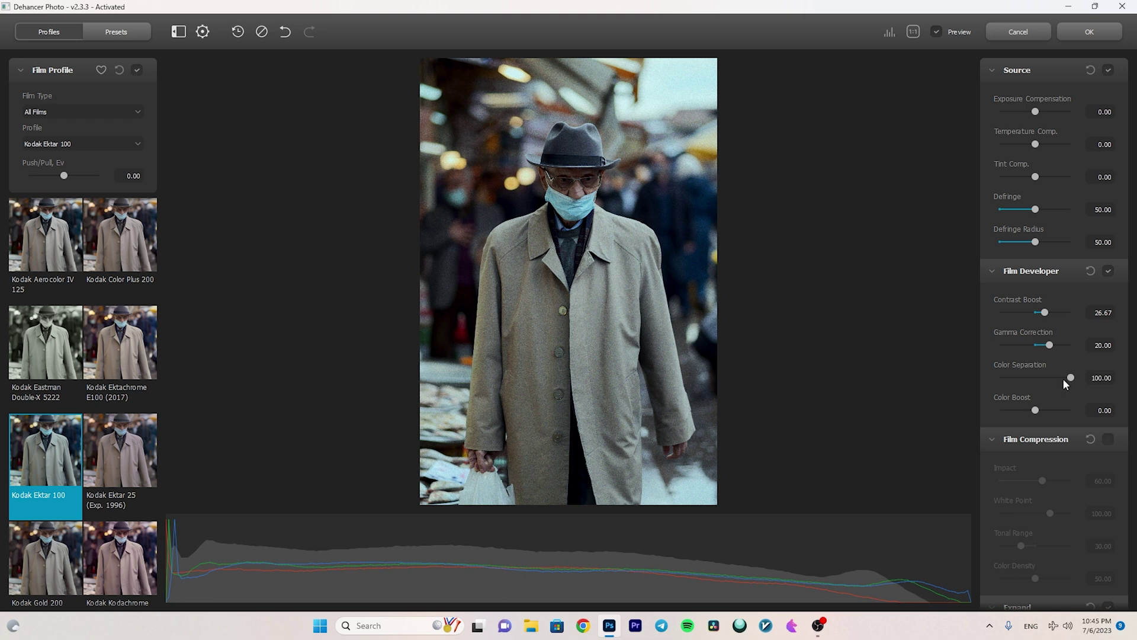
Try out Film Developer's Color Separation, return it to 100.00, and set Color Boost to -8.33
mouse_move(1064, 378)
left_mouse_down()
mouse_move(964, 382)
mouse_move(1085, 385)
left_mouse_up()
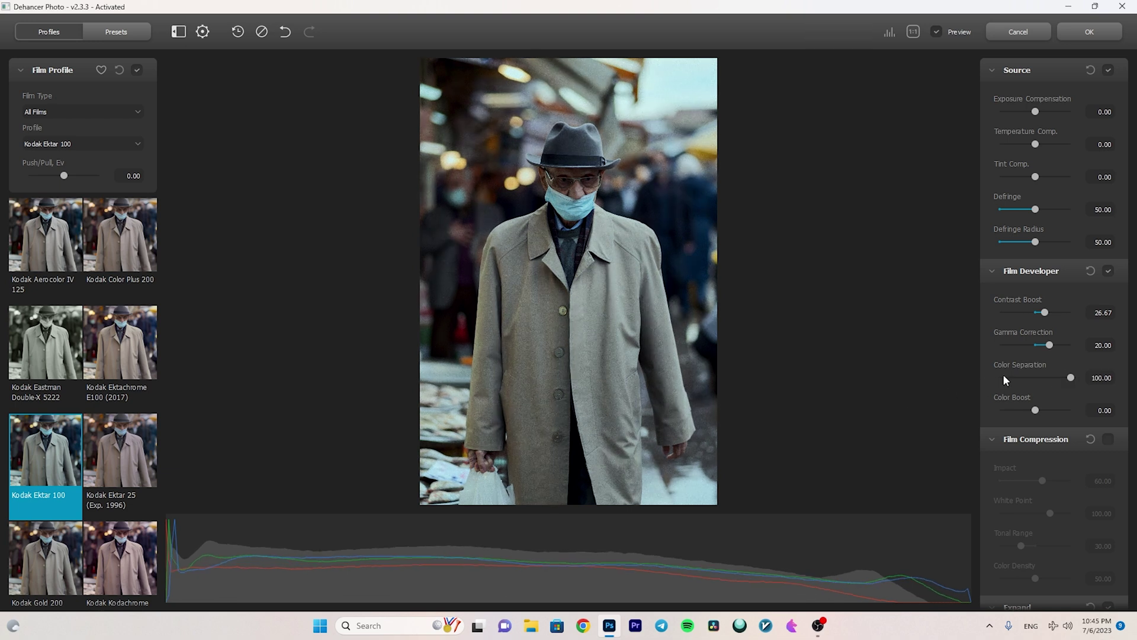
left_click_drag(1070, 377, 1097, 382)
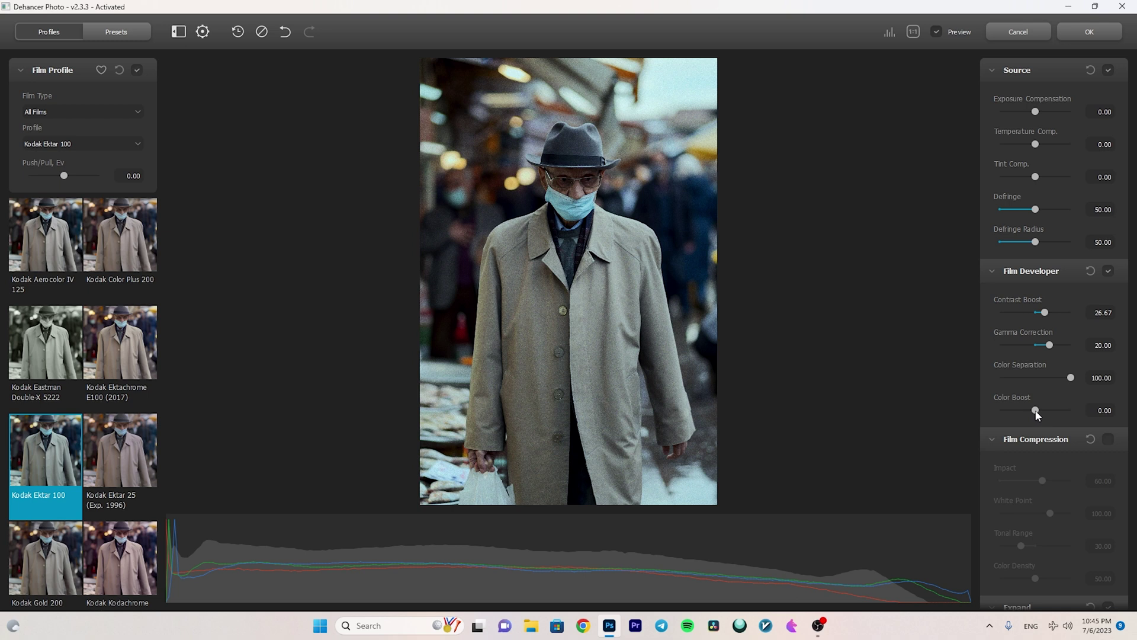
left_click_drag(1036, 410, 1051, 411)
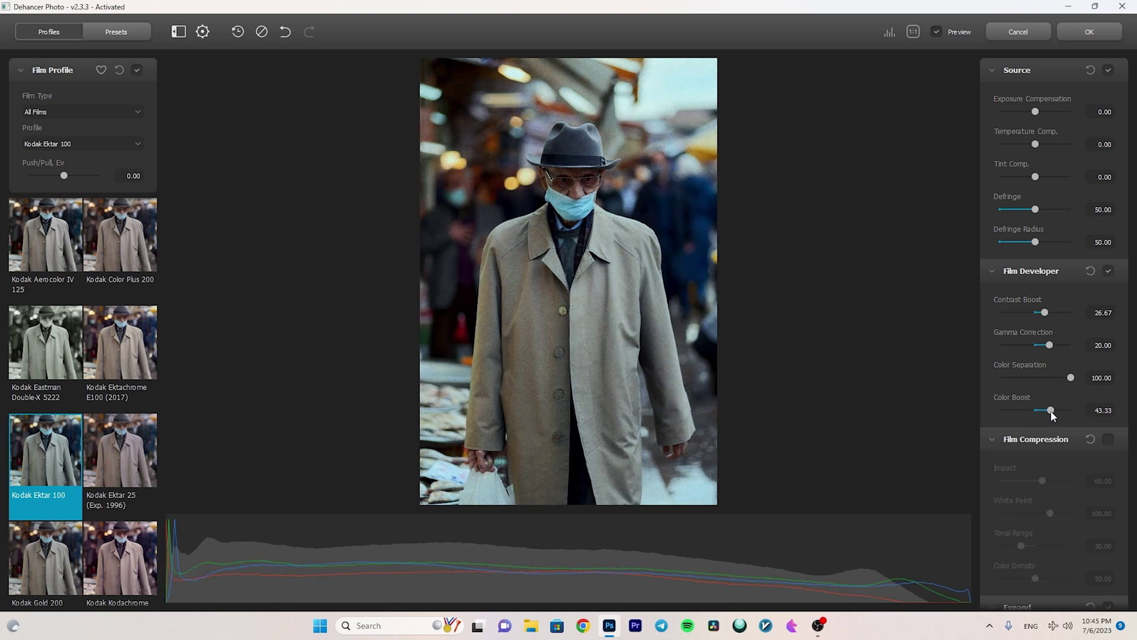
left_click_drag(1052, 415, 1035, 415)
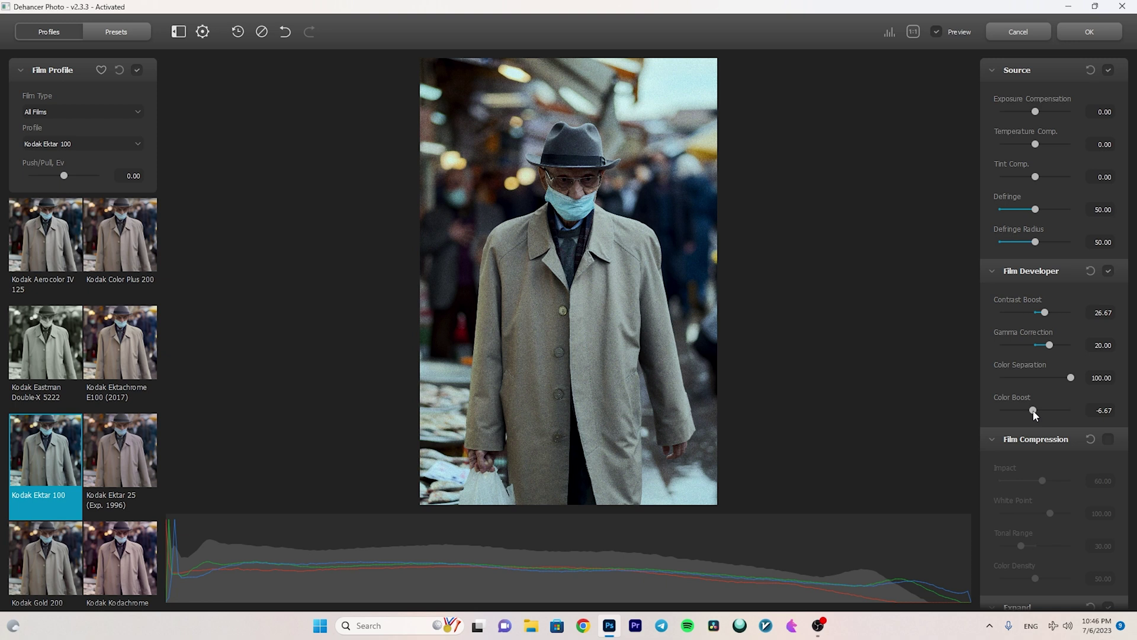
left_click_drag(1035, 413, 1035, 416)
Set the Expand White Point to 92.25 and its Black Point to 1.67
scroll(1097, 379, "down", 1)
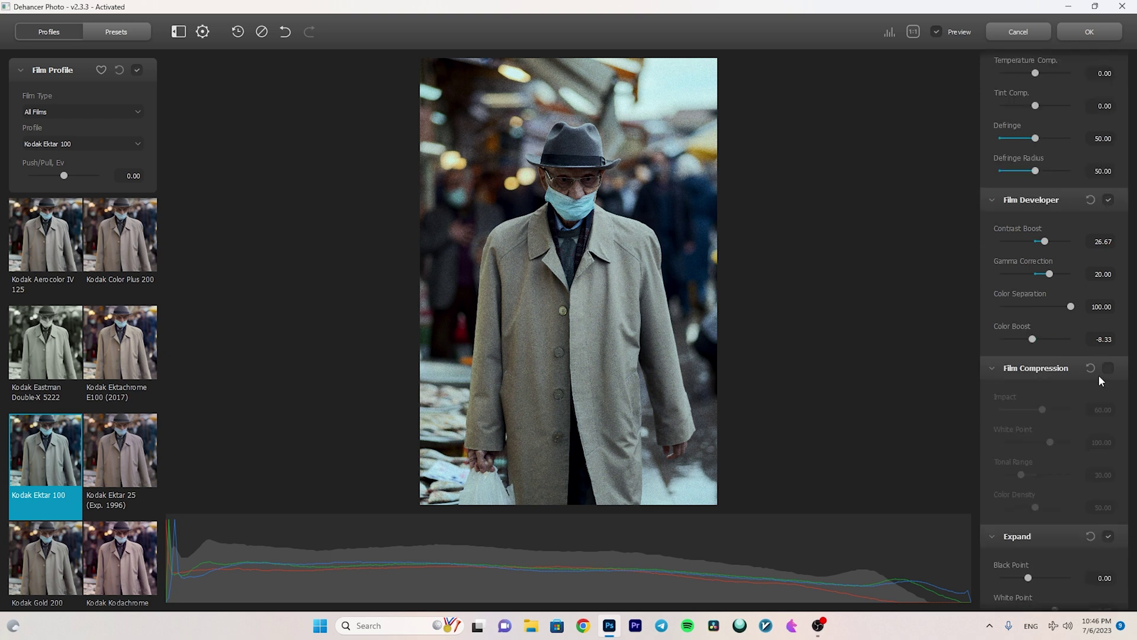
scroll(1082, 379, "down", 2)
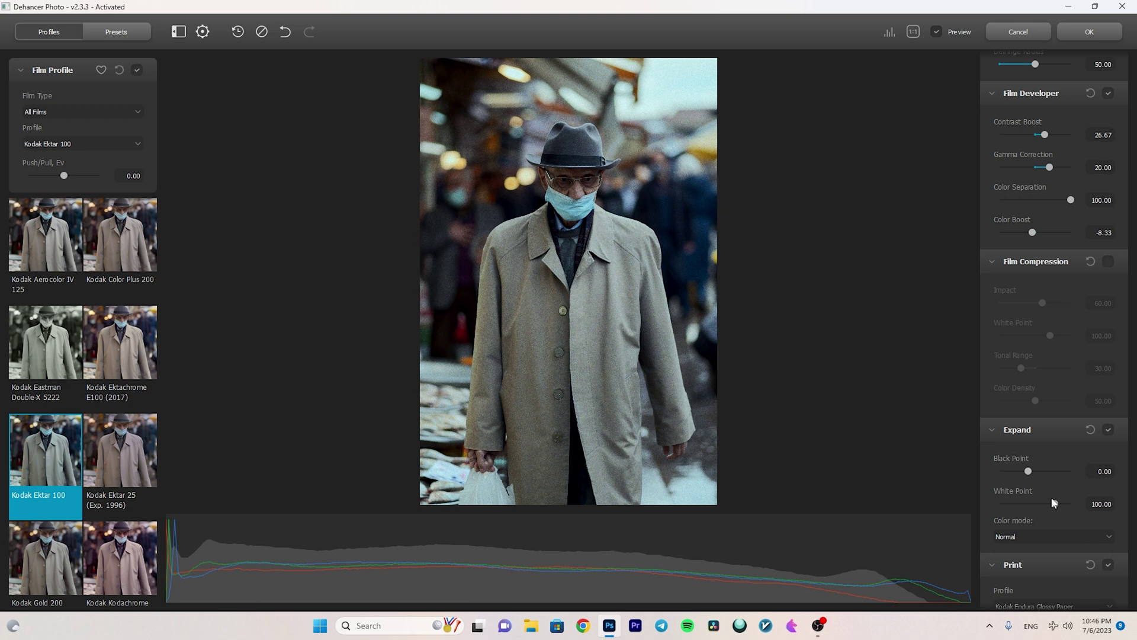
left_click_drag(1054, 502, 1053, 506)
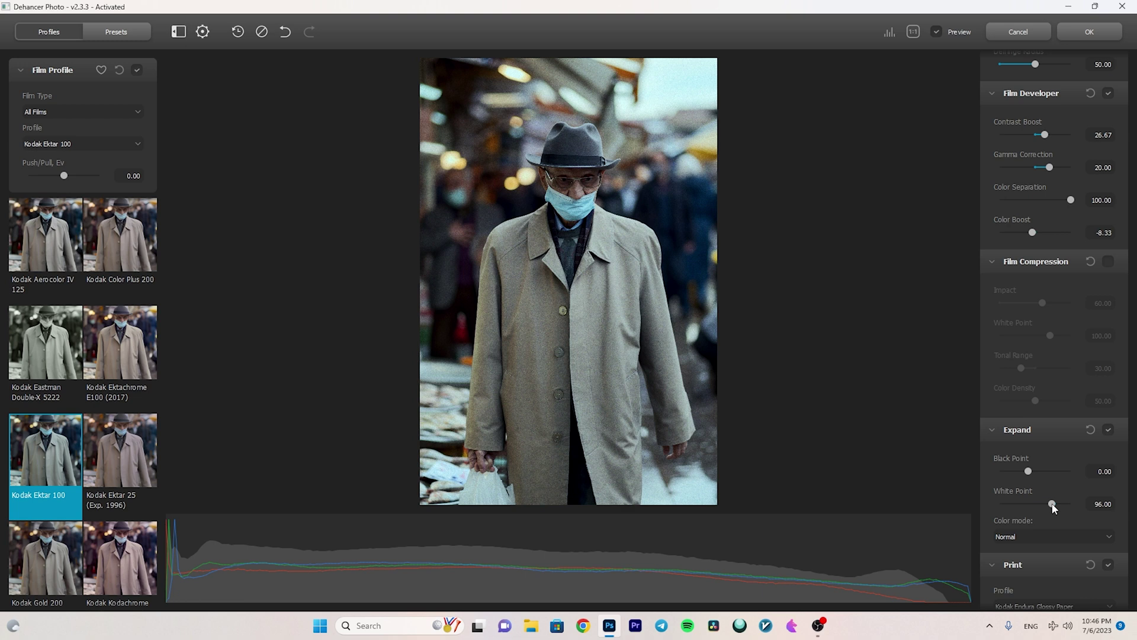
left_click_drag(1052, 505, 1050, 506)
left_click_drag(1053, 507, 1049, 505)
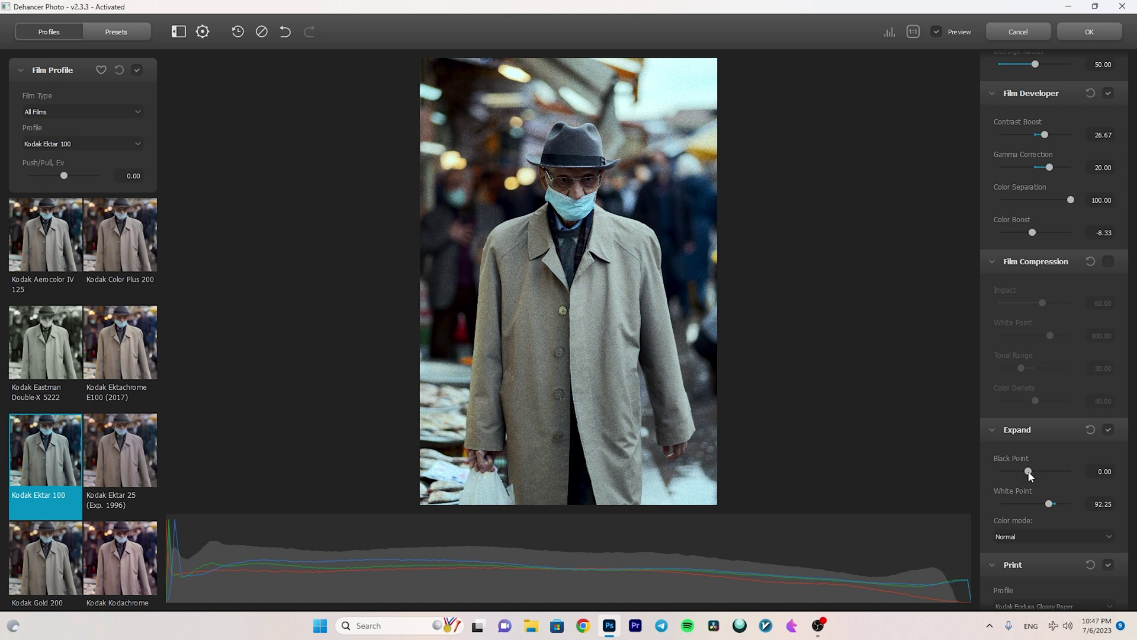
left_click_drag(1029, 473, 1031, 474)
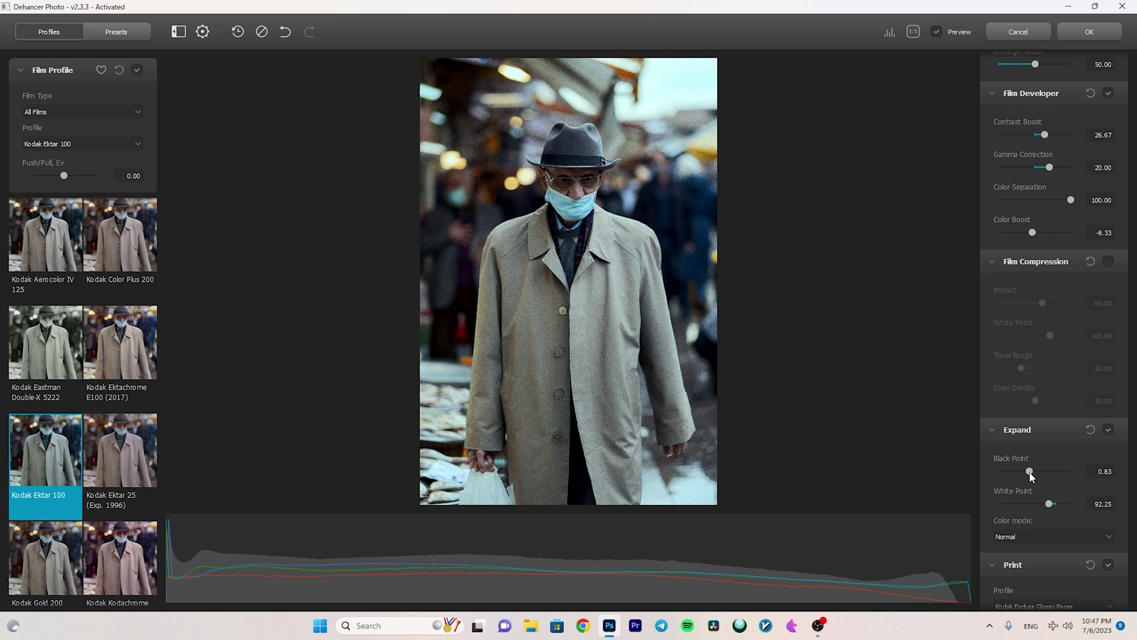
left_click_drag(1030, 472, 1031, 473)
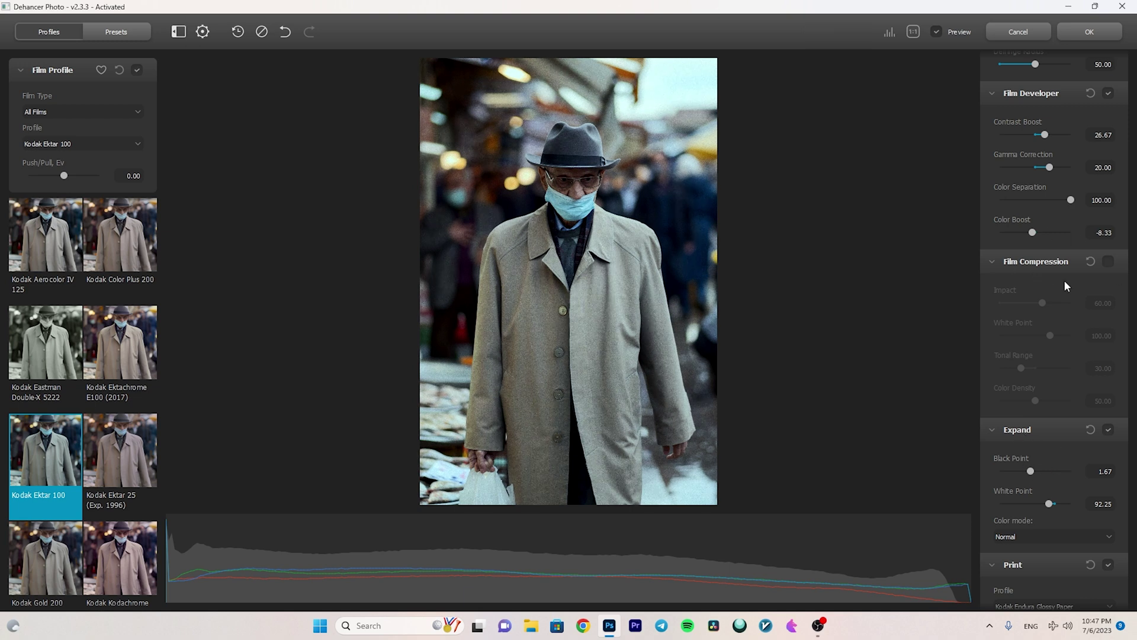
Enable Film Compression with an Impact of 55.00, trying its White Point and resetting it to 100.00, and collapse its settings
left_click(1108, 261)
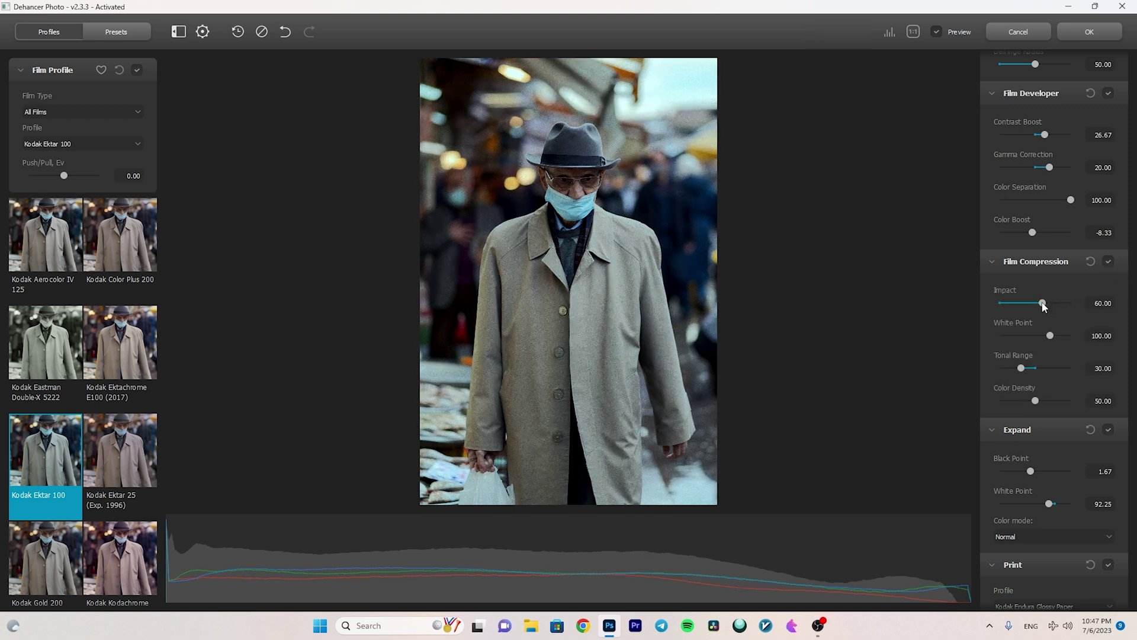
mouse_move(1043, 304)
left_mouse_down()
mouse_move(989, 304)
mouse_move(1043, 304)
left_mouse_up()
mouse_move(1043, 307)
left_mouse_down()
mouse_move(1031, 305)
mouse_move(1041, 306)
left_mouse_up()
left_click_drag(1053, 337, 1044, 338)
double_click(1041, 336)
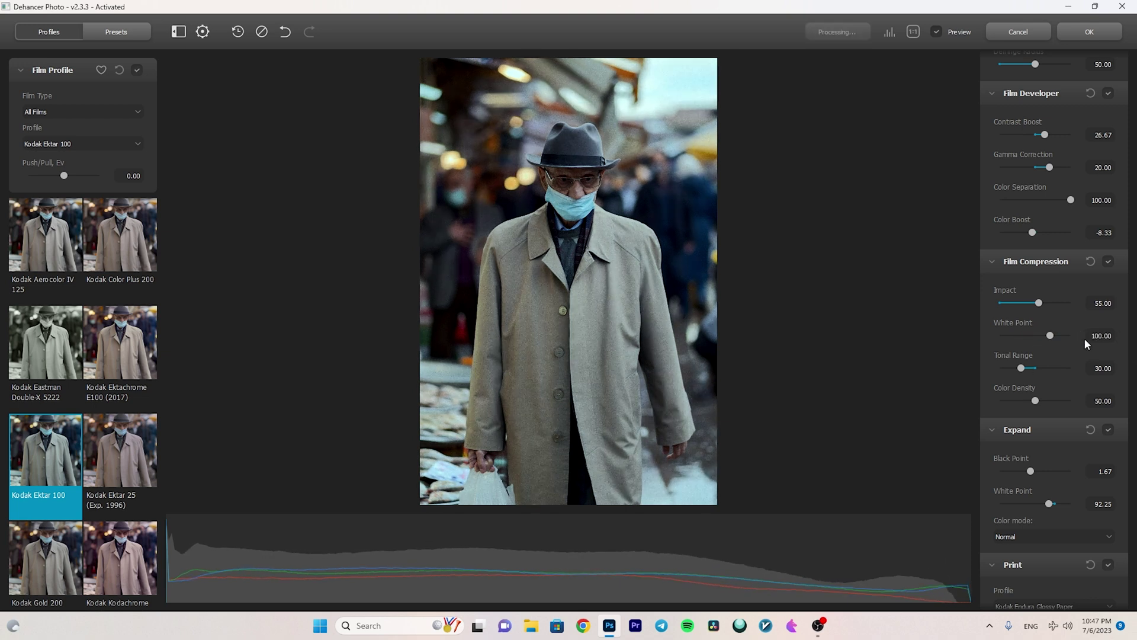
left_click(993, 259)
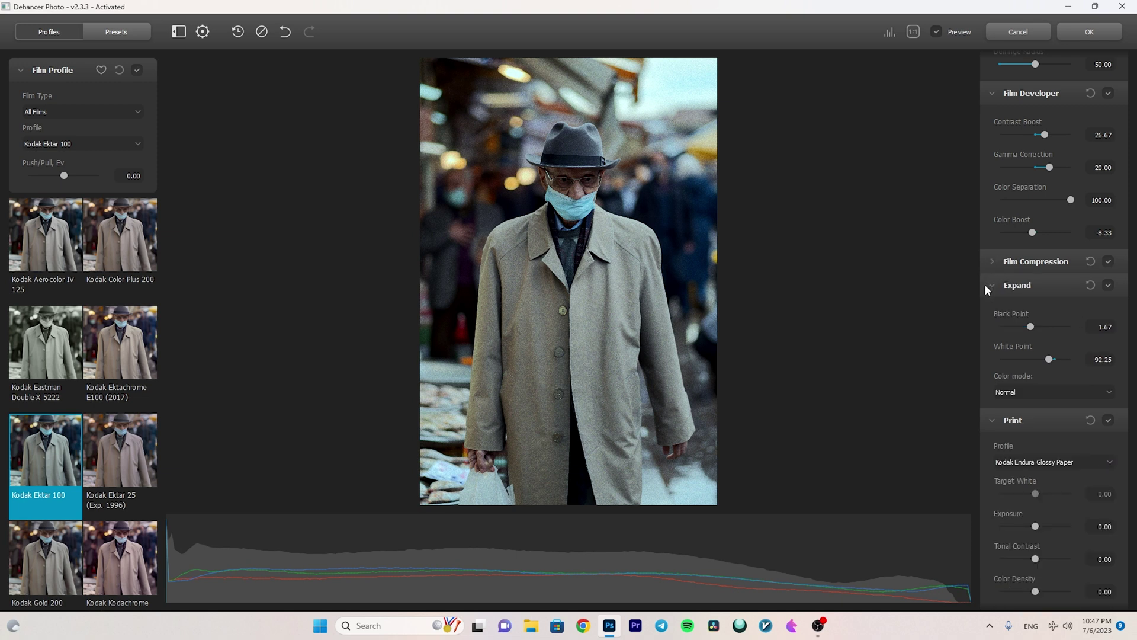
Adjust the Print settings to Exposure 0.20, Tonal Contrast 5.00 and Saturation 95.83, collapsing the Expand and Print settings
left_click(989, 284)
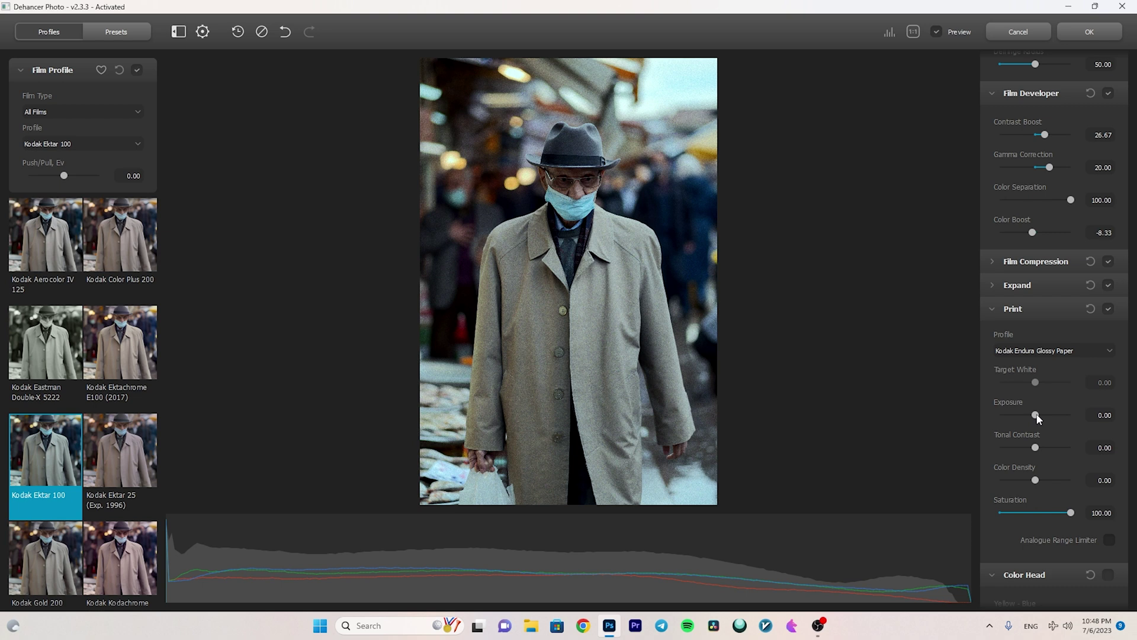
left_click_drag(1037, 416, 1041, 418)
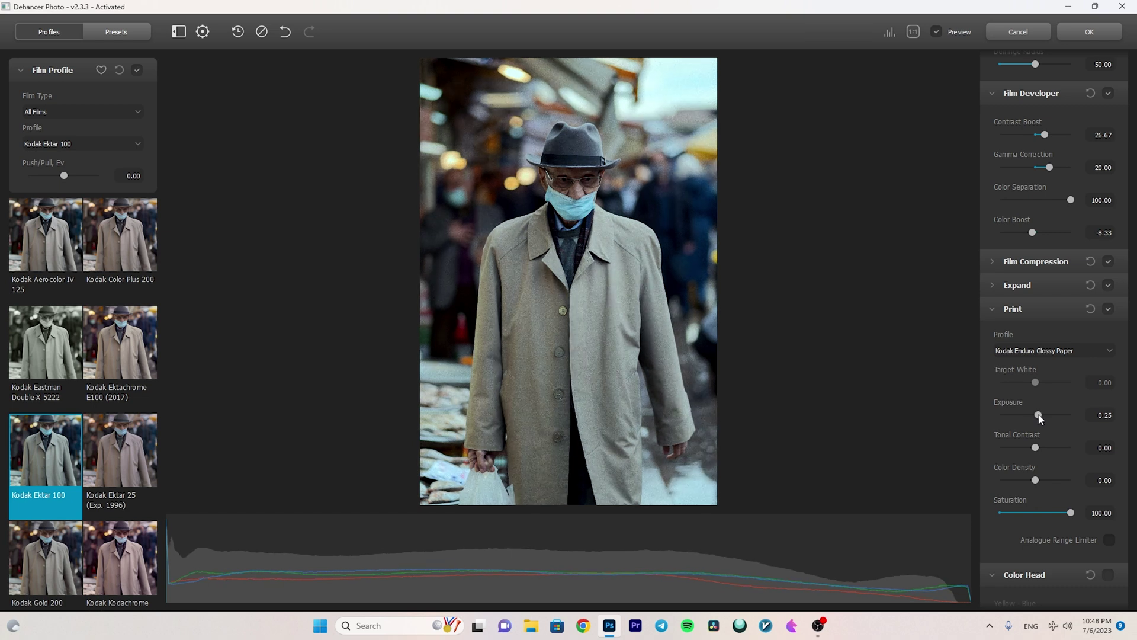
left_click_drag(1041, 418, 1040, 417)
left_click_drag(1036, 448, 1043, 451)
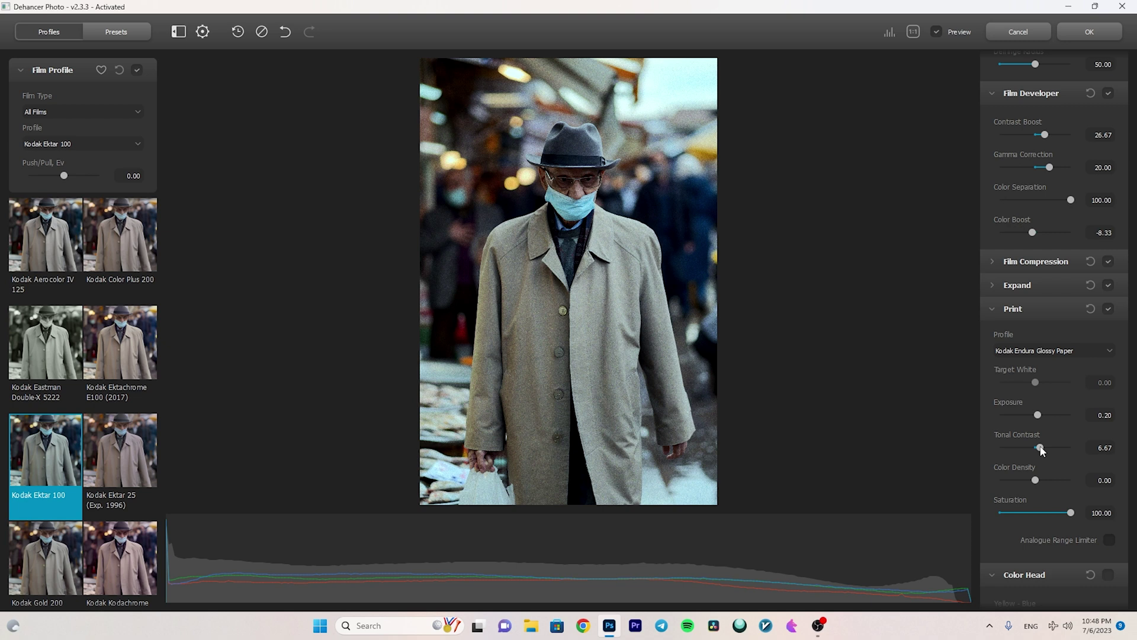
left_click_drag(1041, 449, 1038, 448)
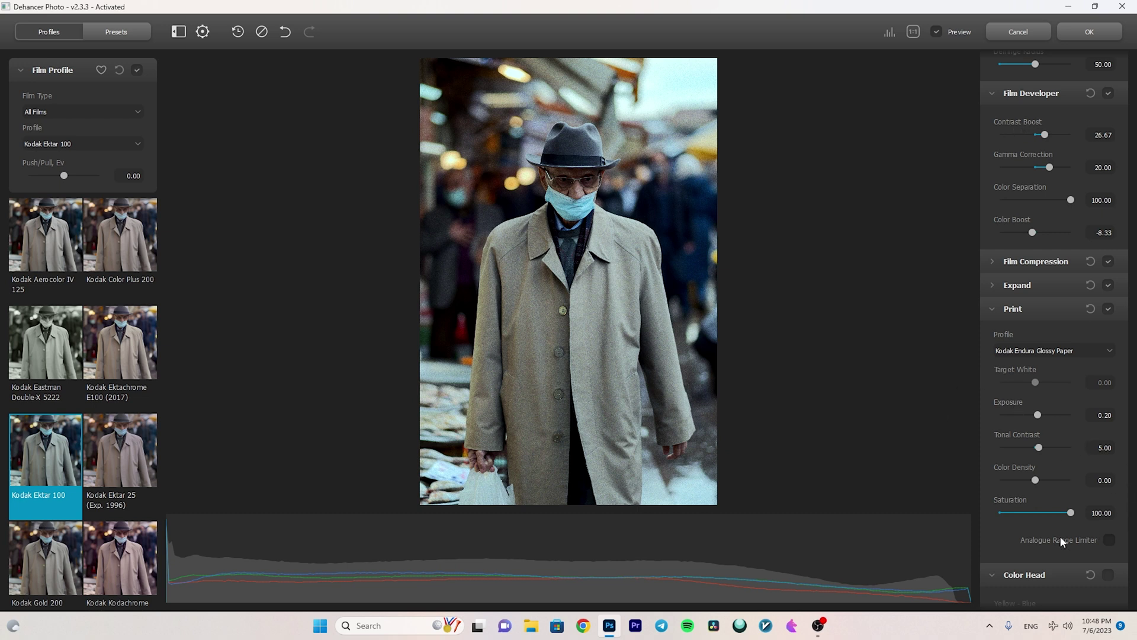
mouse_move(1072, 514)
left_mouse_down()
mouse_move(1057, 514)
mouse_move(1068, 514)
left_mouse_up()
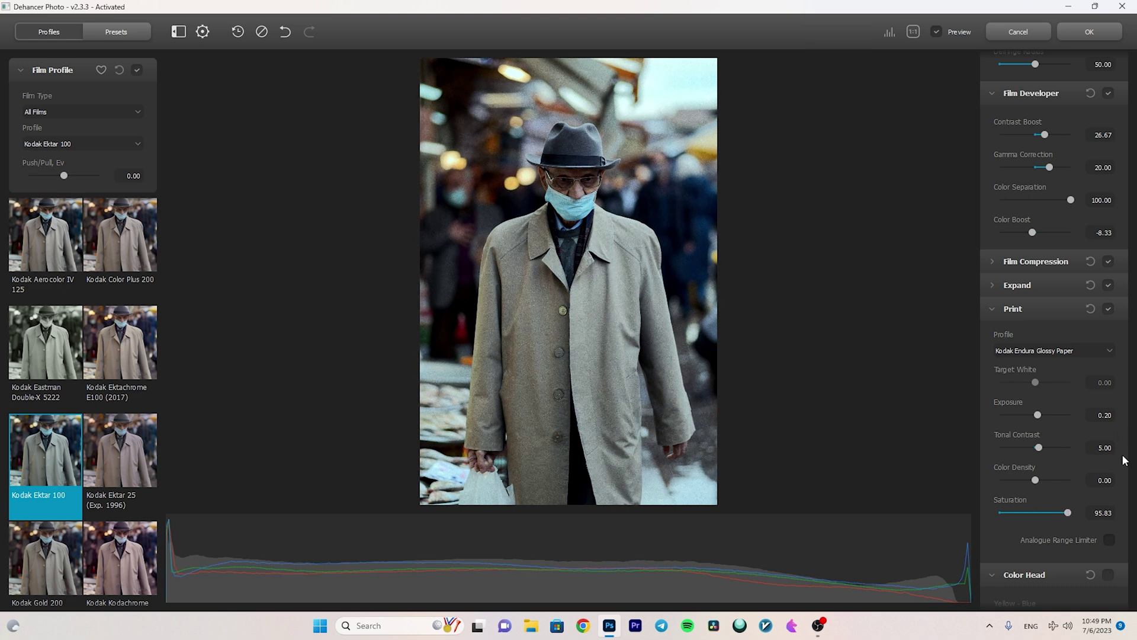
left_click(1000, 309)
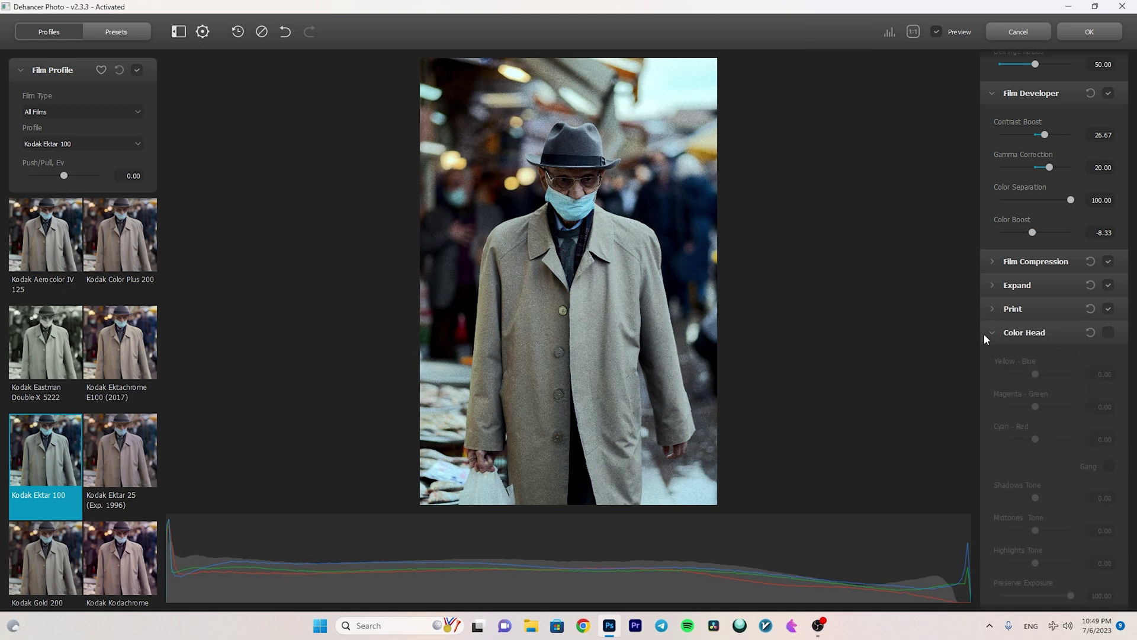
Enable Color Head and set its Cyan - Red balance to -8.33 and Magenta - Green to 0.83
left_click(1108, 332)
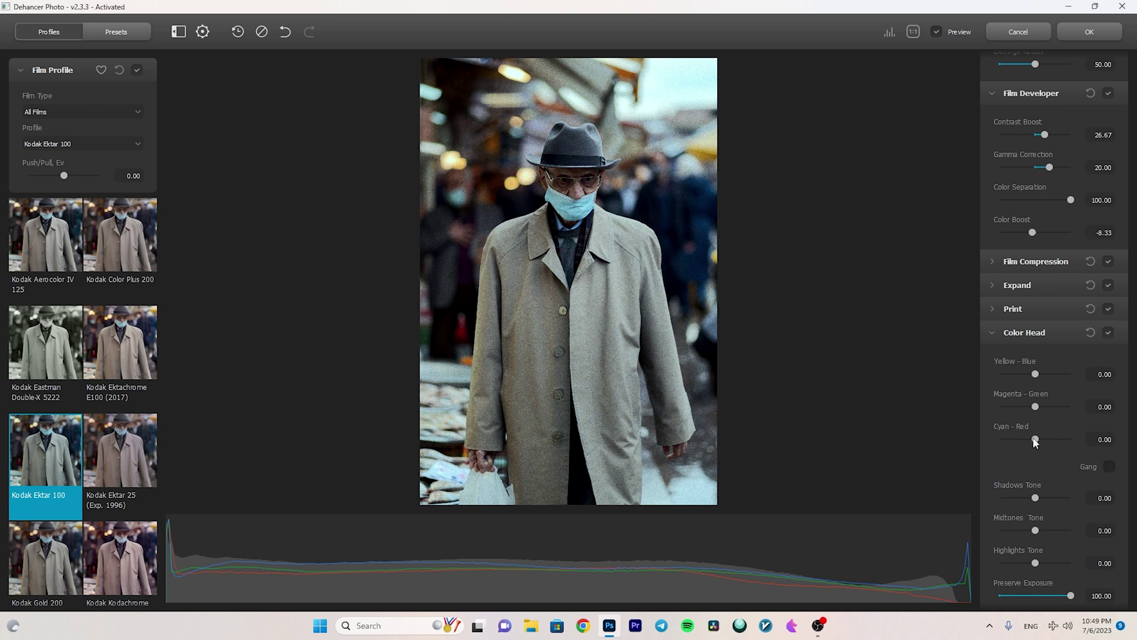
left_click_drag(1038, 440, 1031, 440)
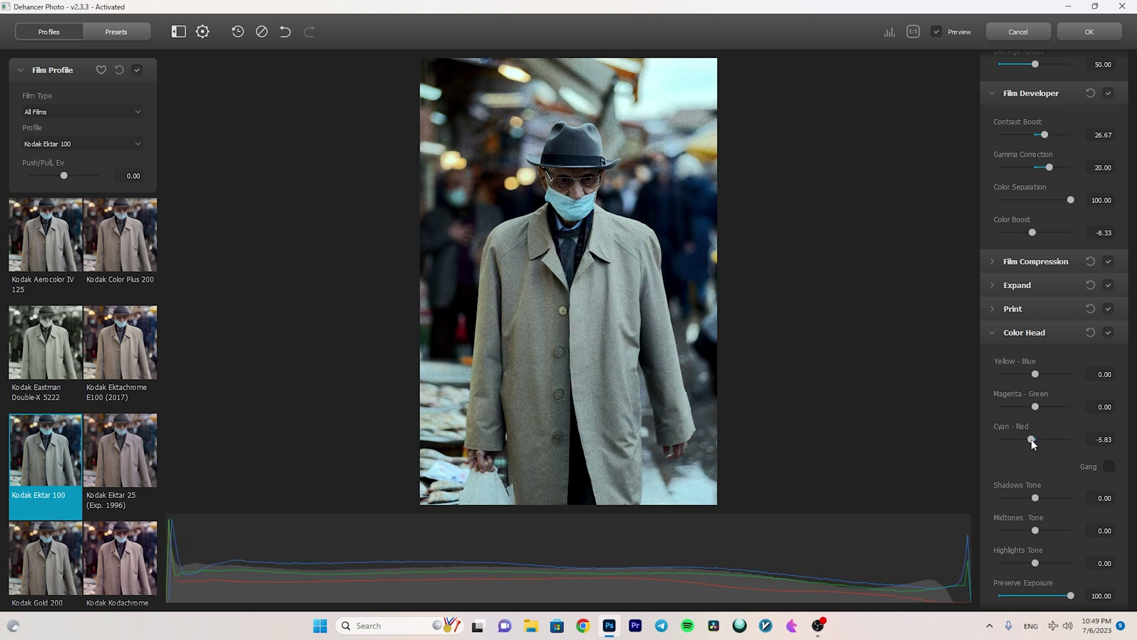
left_click_drag(1032, 441, 1030, 442)
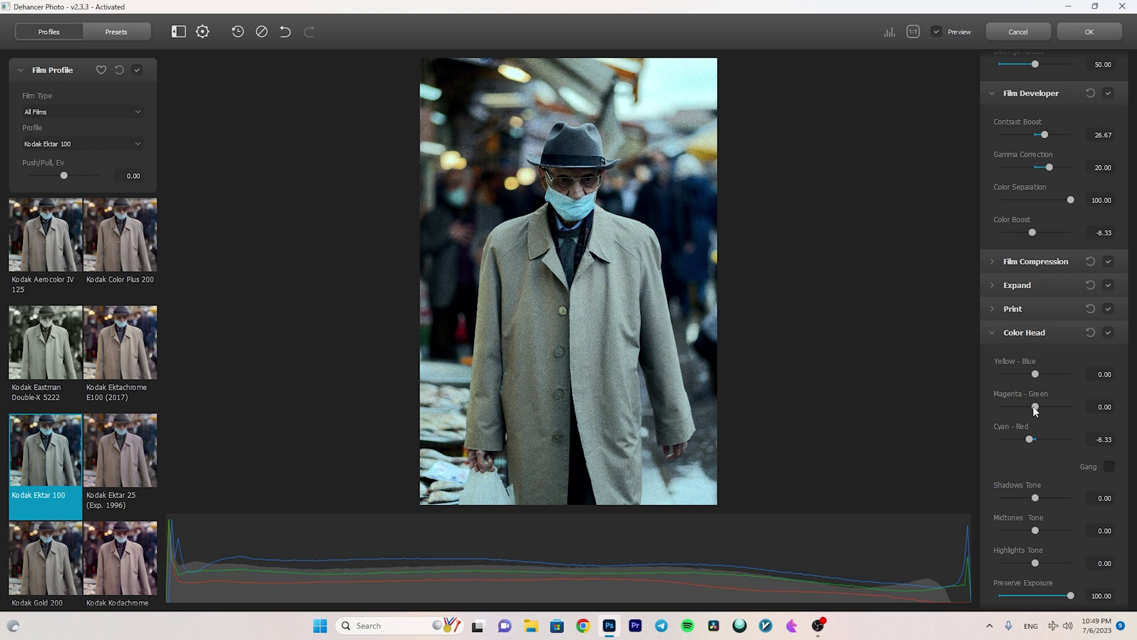
left_click_drag(1035, 408, 1036, 408)
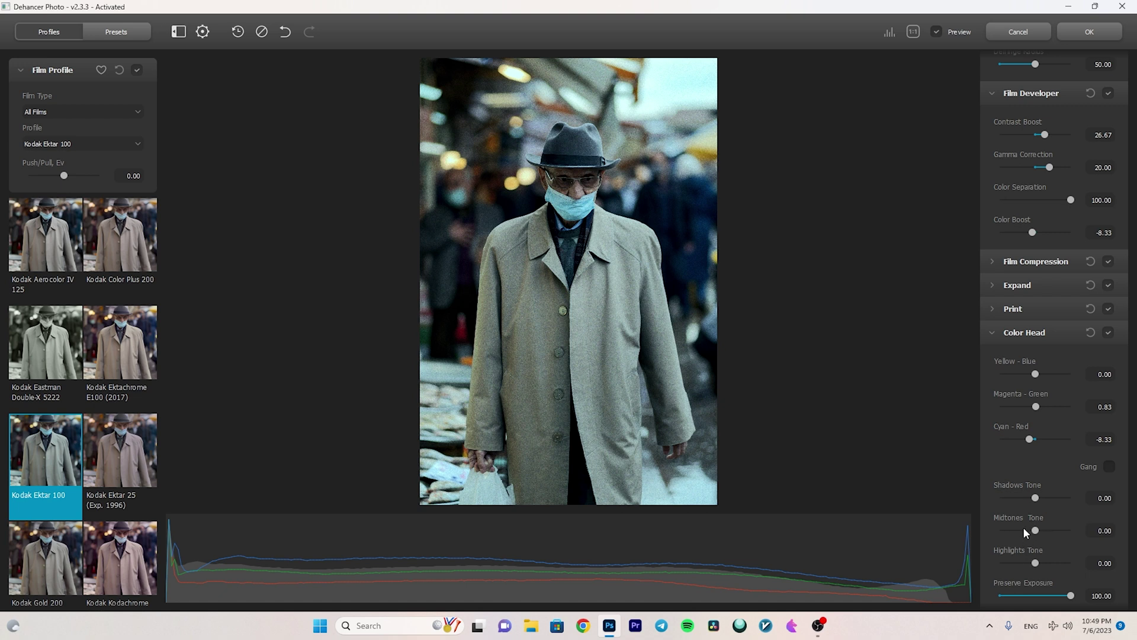
Set Color Head's Shadows Tone to -30.00, Midtones Tone to -8.33 and Highlights Tone to 1.67
mouse_move(1036, 502)
left_mouse_down()
mouse_move(1066, 503)
mouse_move(1020, 504)
left_mouse_up()
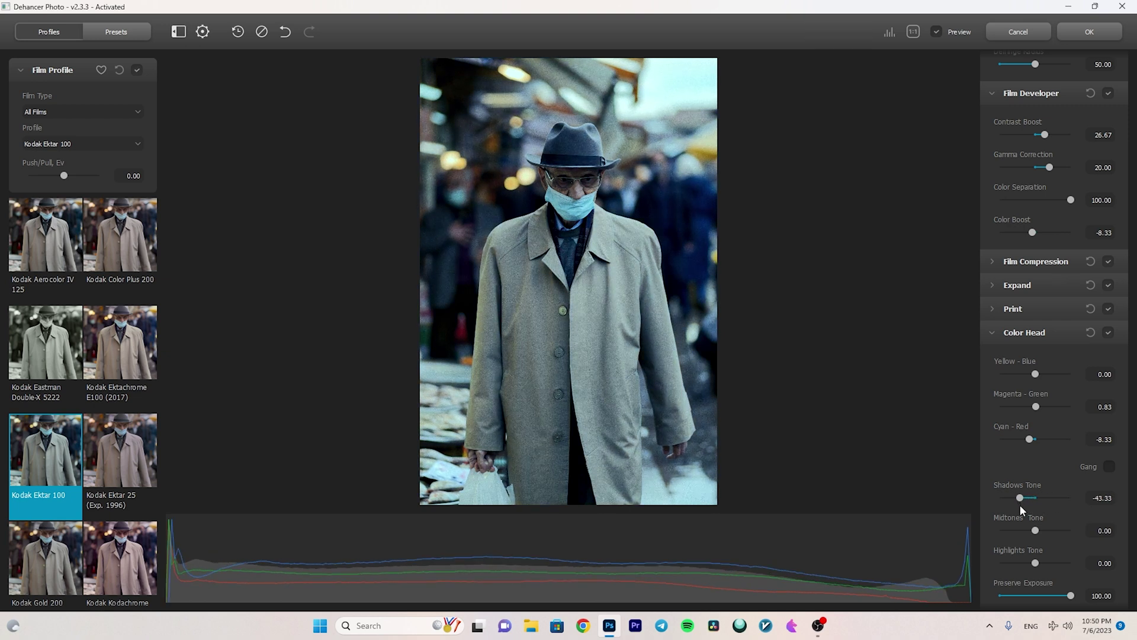
left_click_drag(1020, 506, 1033, 503)
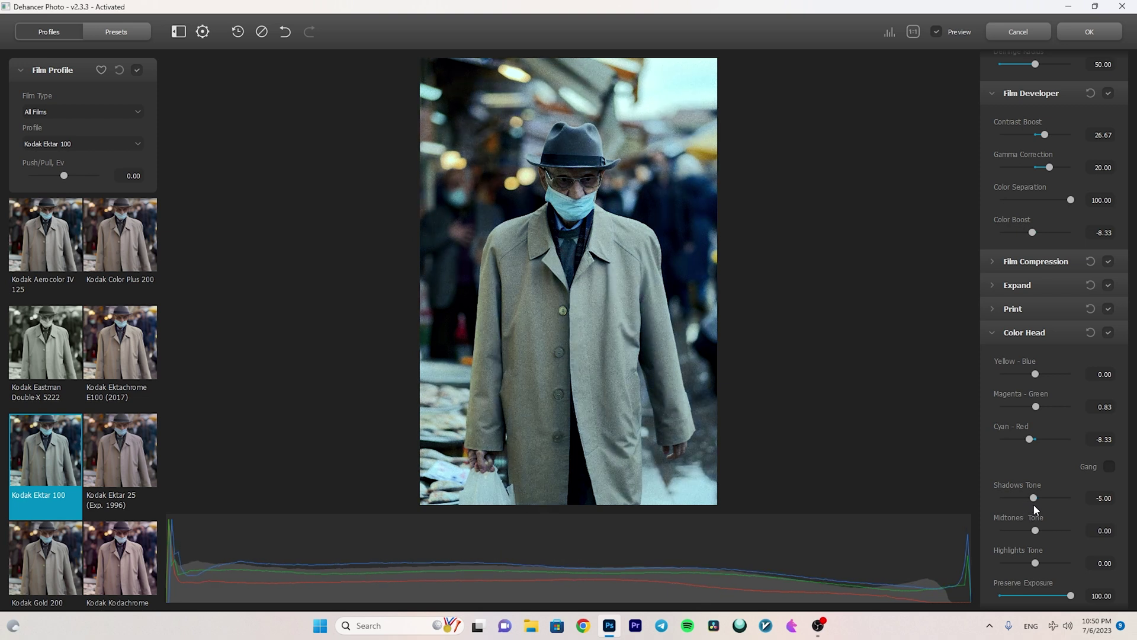
left_click_drag(1033, 504, 1024, 503)
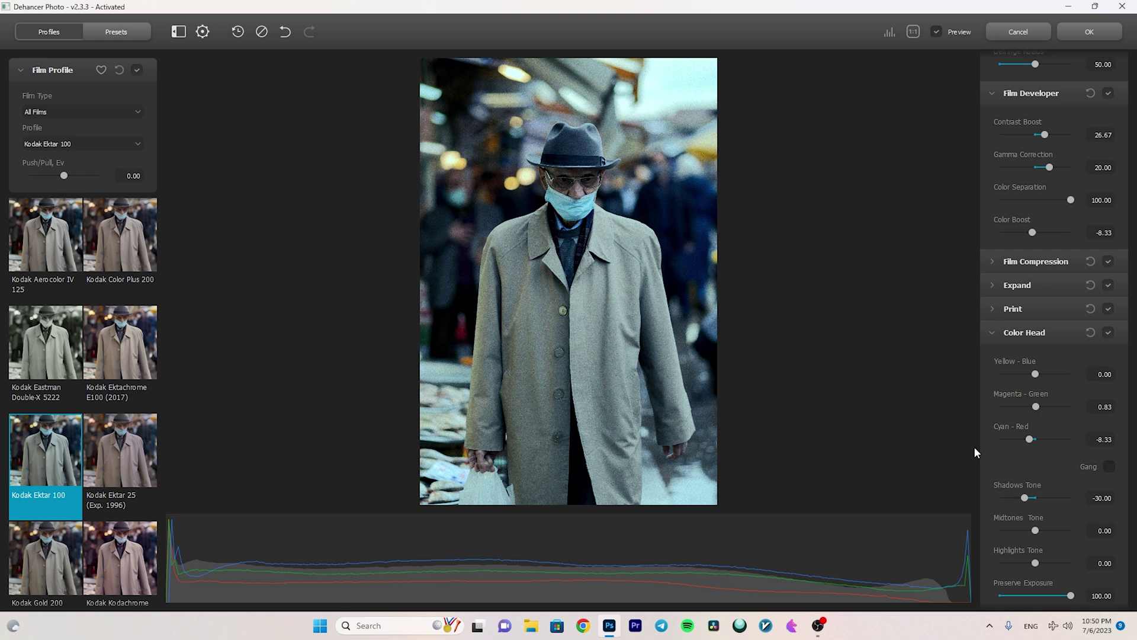
left_click_drag(1036, 530, 1033, 532)
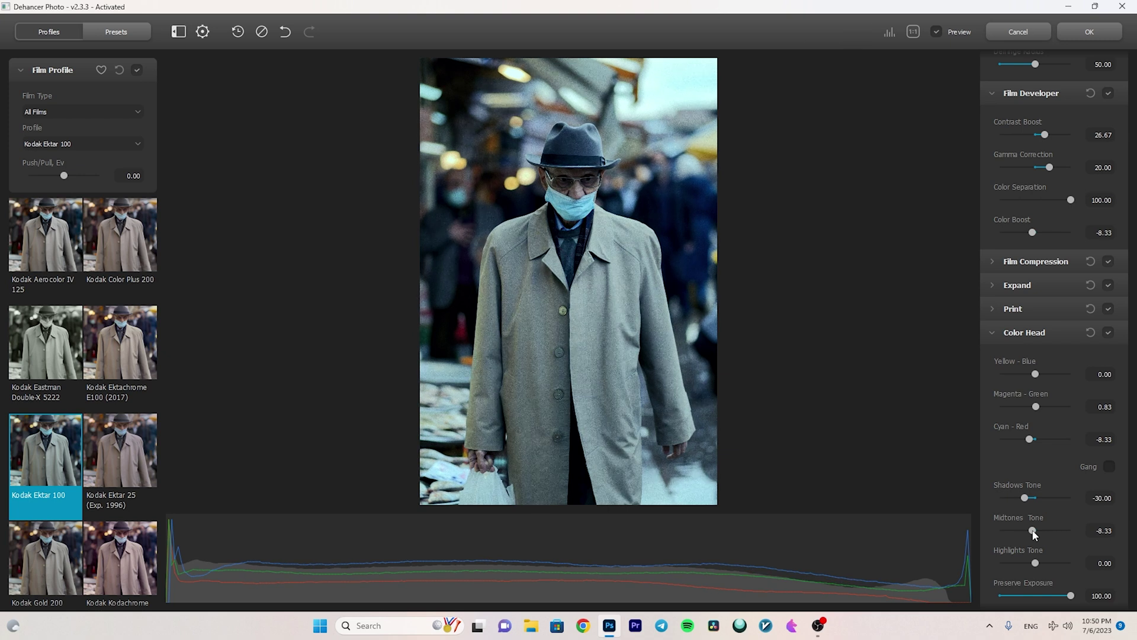
left_click(1036, 562)
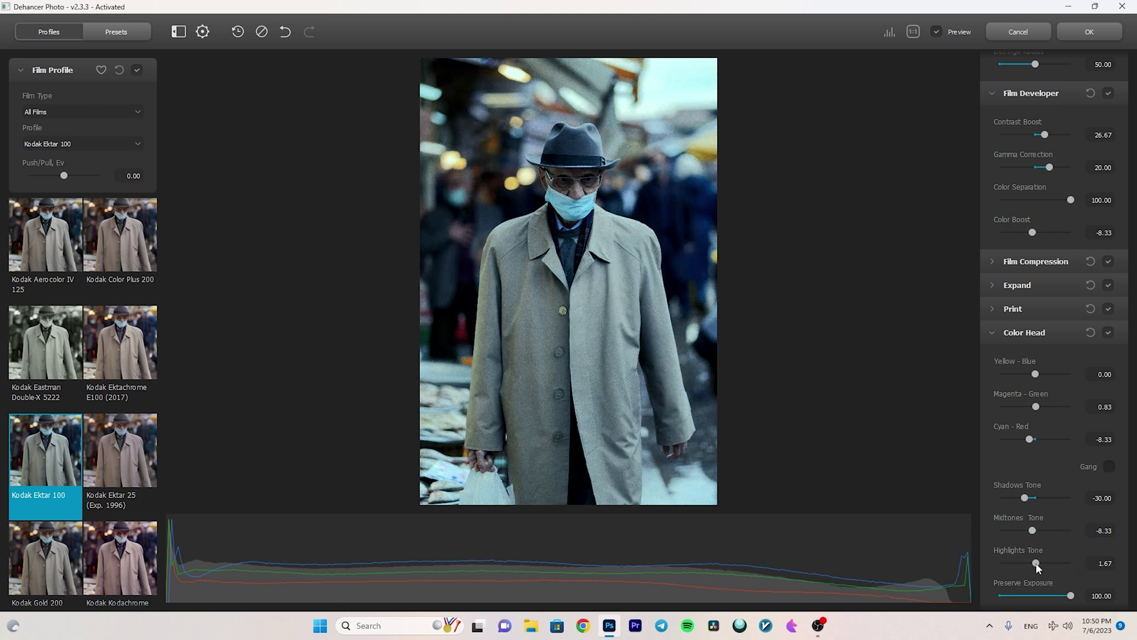
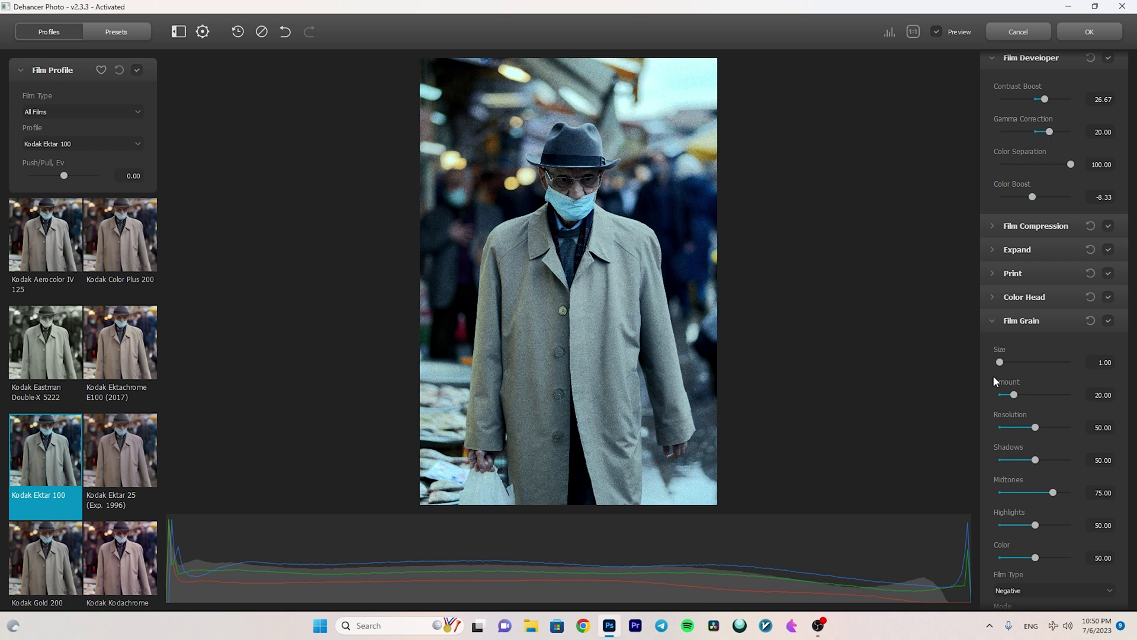
Set the Film Grain Size to 8, Amount to 75.00 and Resolution to 70.00
double_click(1103, 363)
type("8")
left_click_drag(1014, 395, 1055, 397)
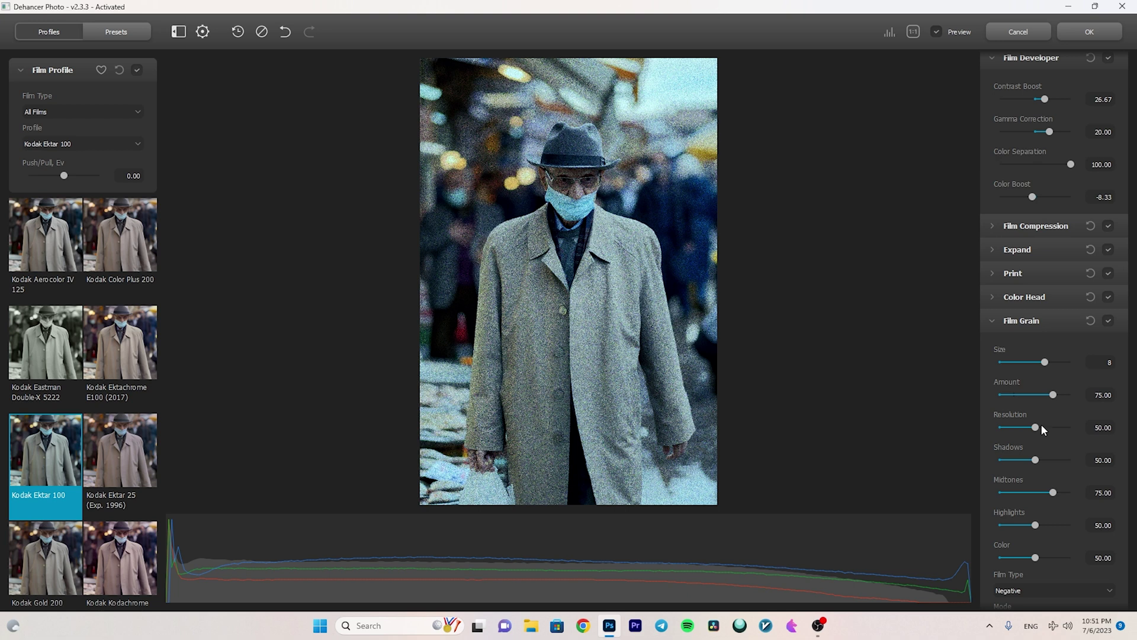
left_click_drag(1040, 430, 1051, 432)
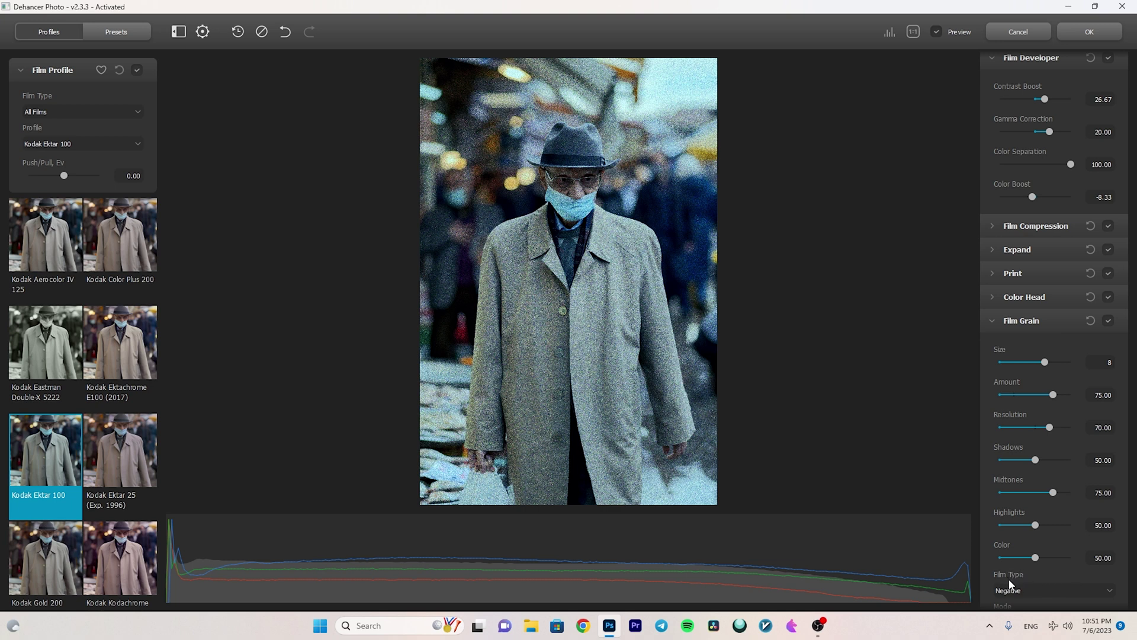
Change the Film Grain film type to Positive and inspect the grain on the photo at a closer view
left_click(1025, 590)
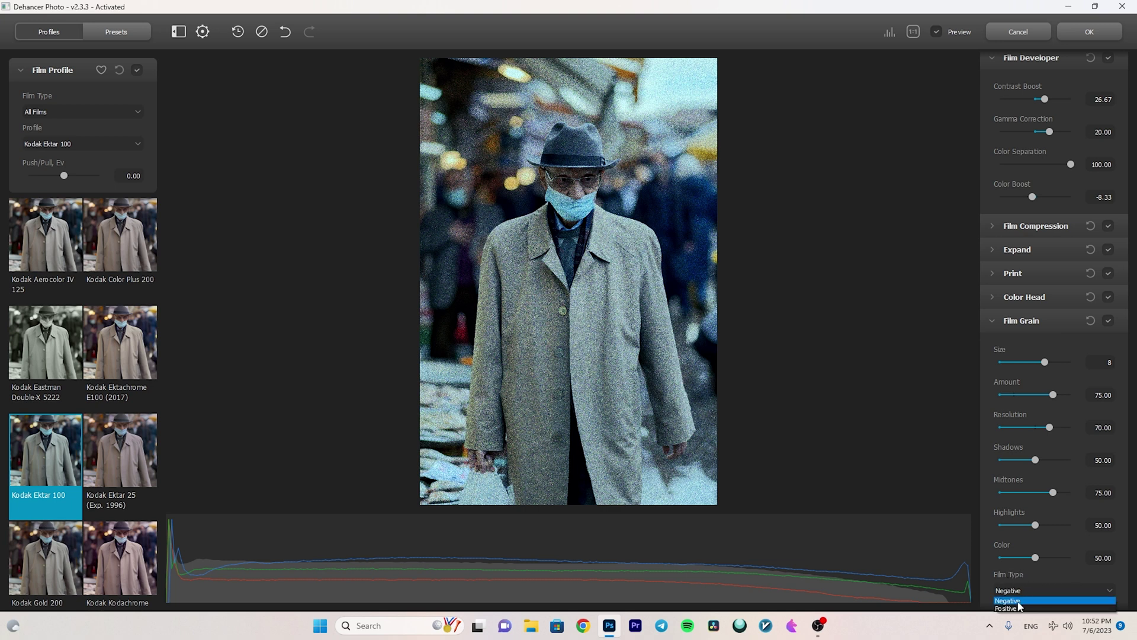
left_click(1011, 609)
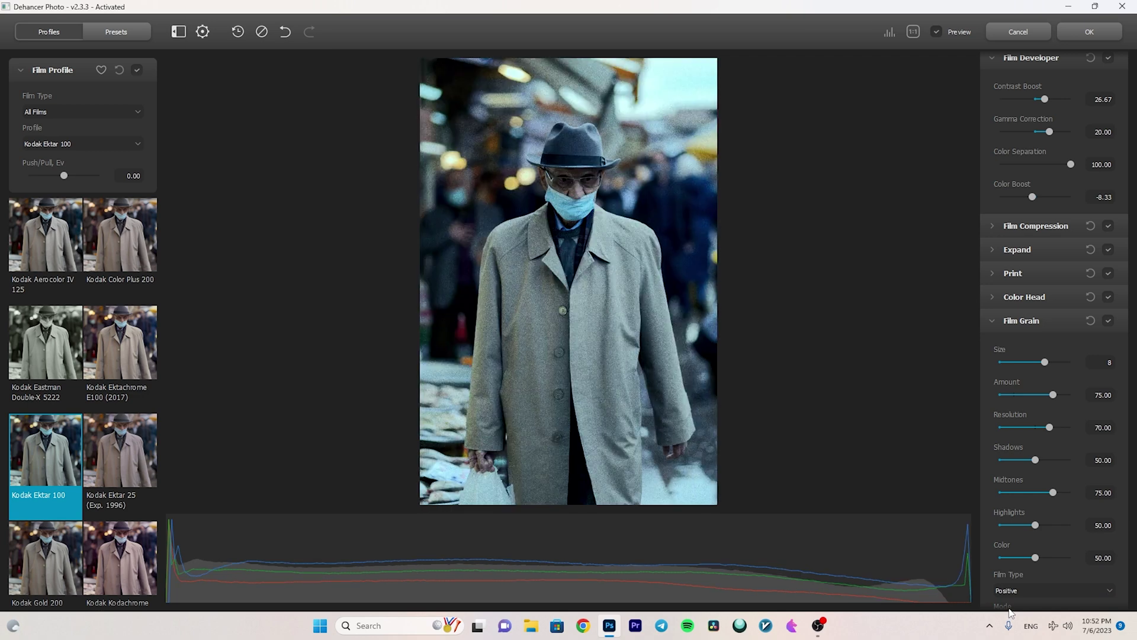
left_click(606, 232)
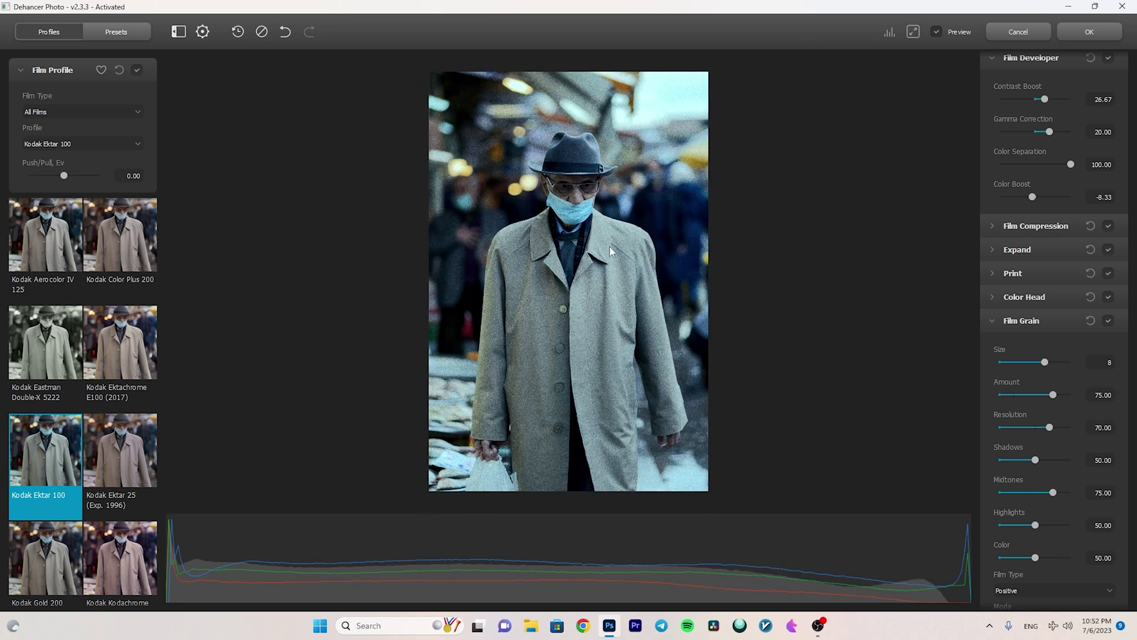
left_click(611, 153)
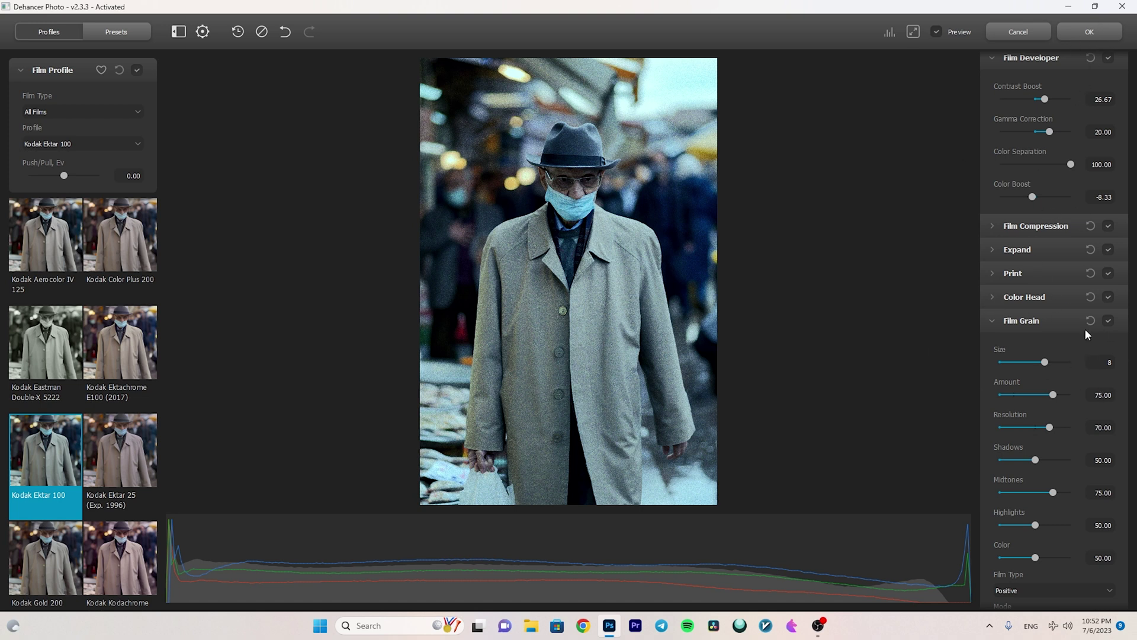
Enable the Halation effect with its default settings and inspect the glow along the coat's edges at a closer view
left_click(992, 321)
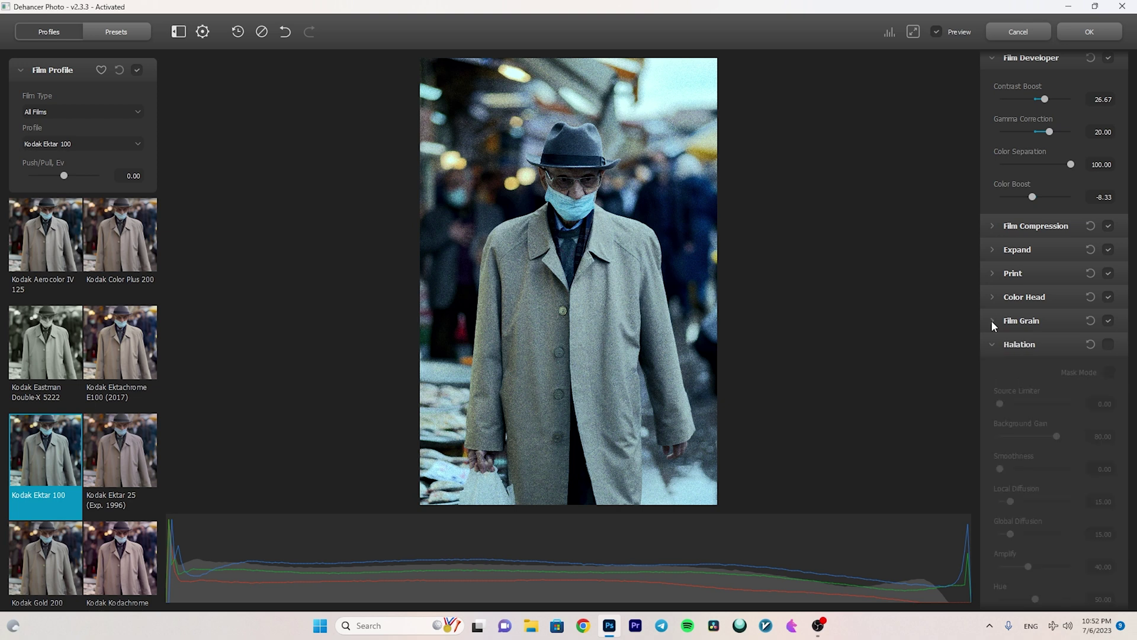
scroll(1102, 331, "down", 2)
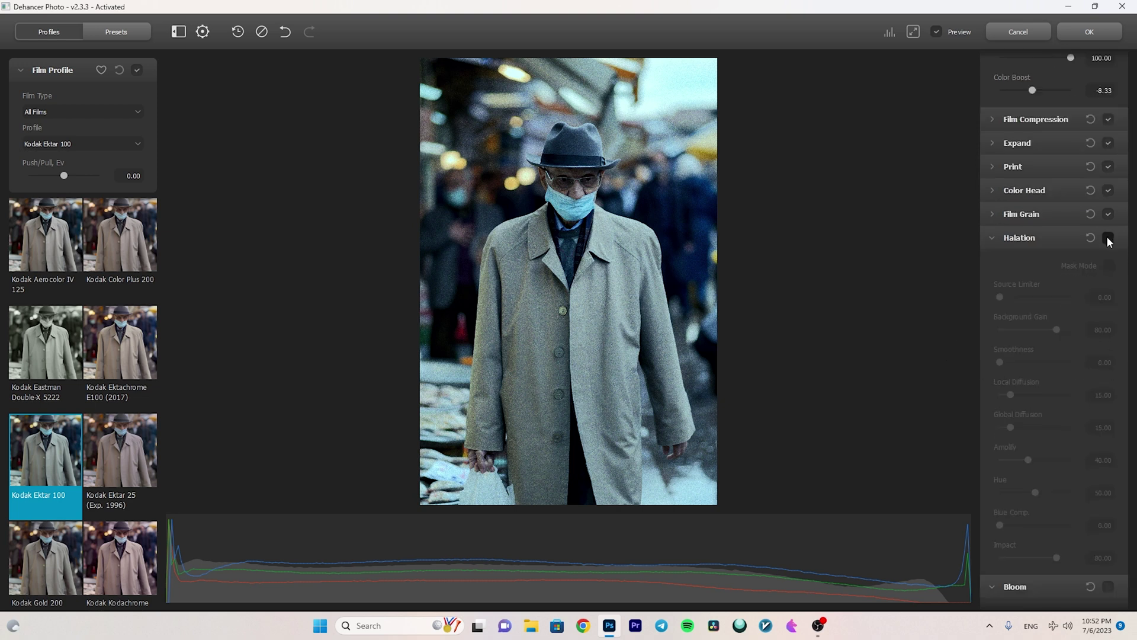
left_click(1108, 237)
scroll(561, 104, "up", 5)
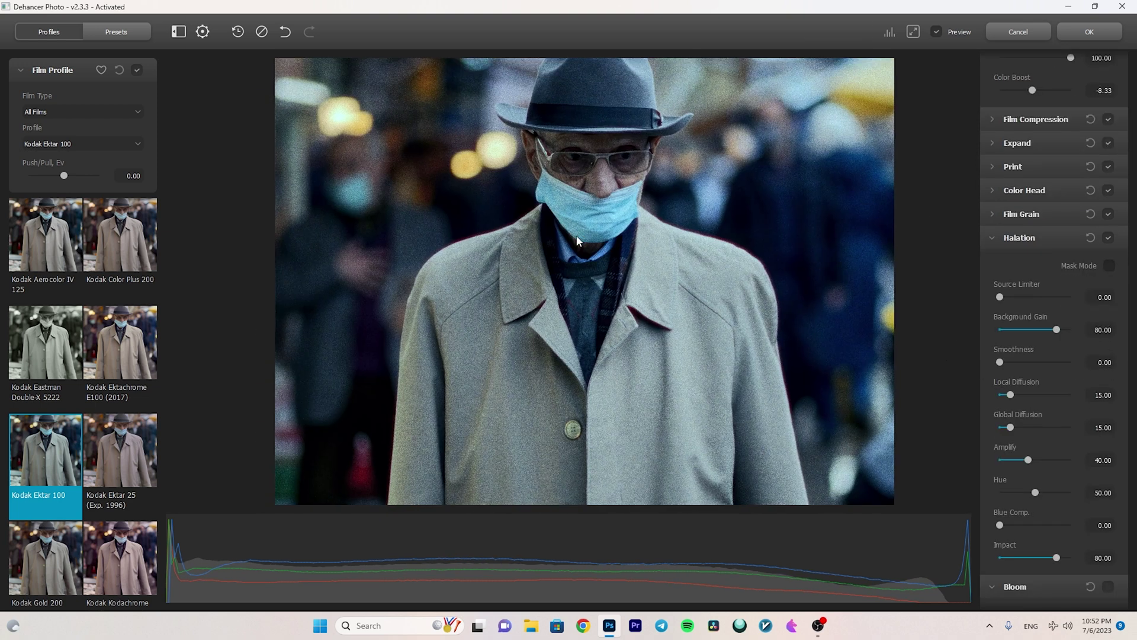
scroll(616, 202, "down", 3)
scroll(744, 158, "up", 4)
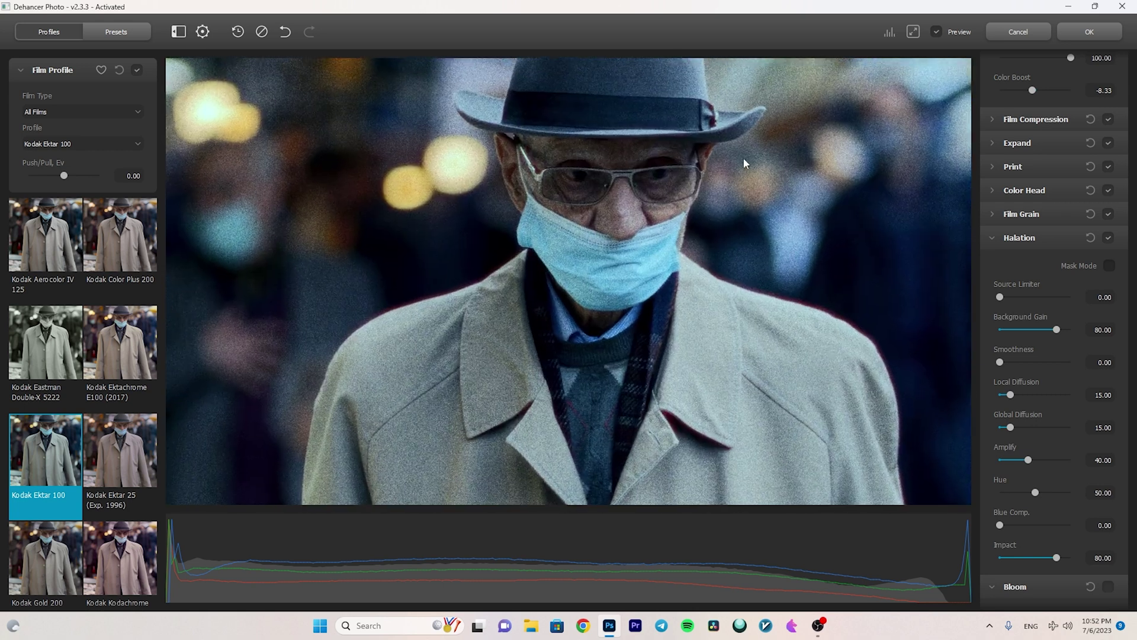
scroll(782, 285, "up", 1)
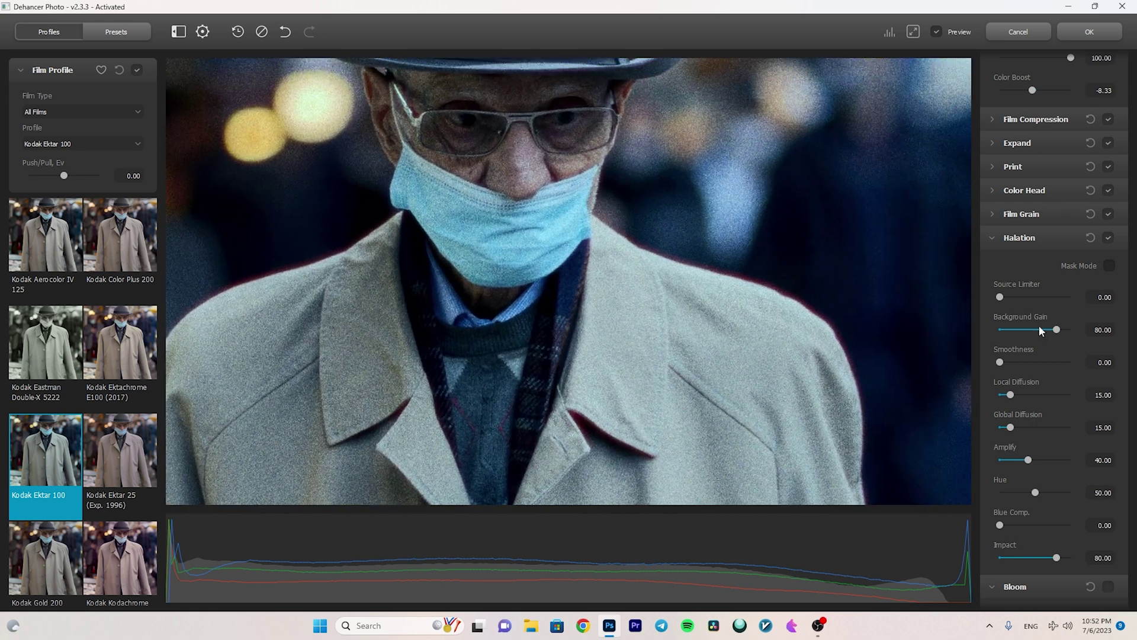
Compare the photo with Halation off and on, up close and as a whole
left_click(1109, 238)
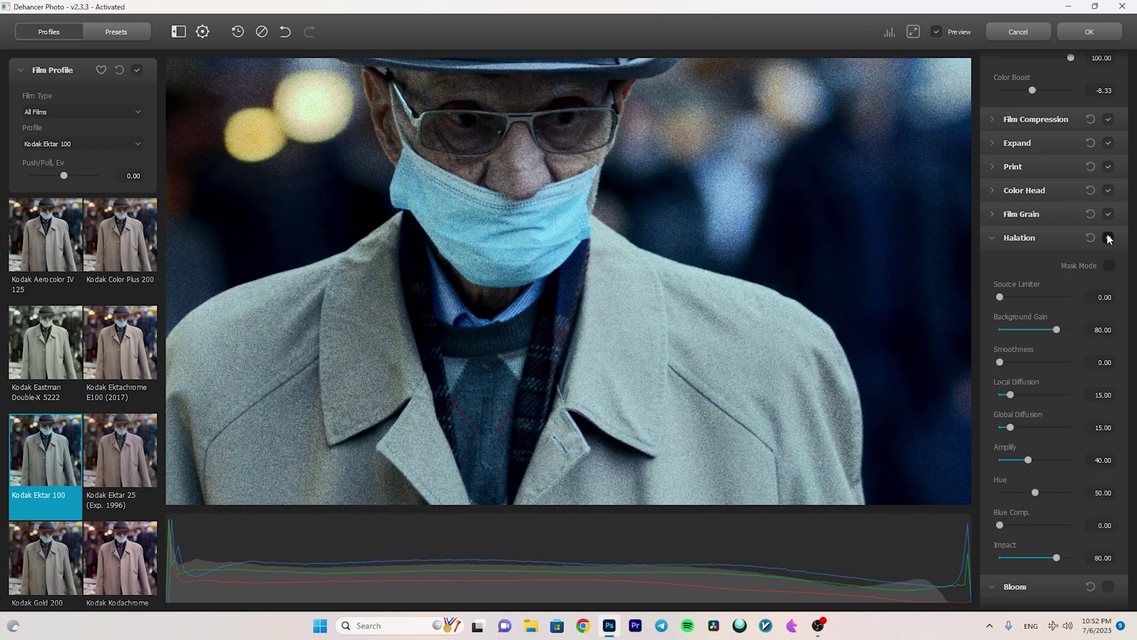
left_click(1109, 237)
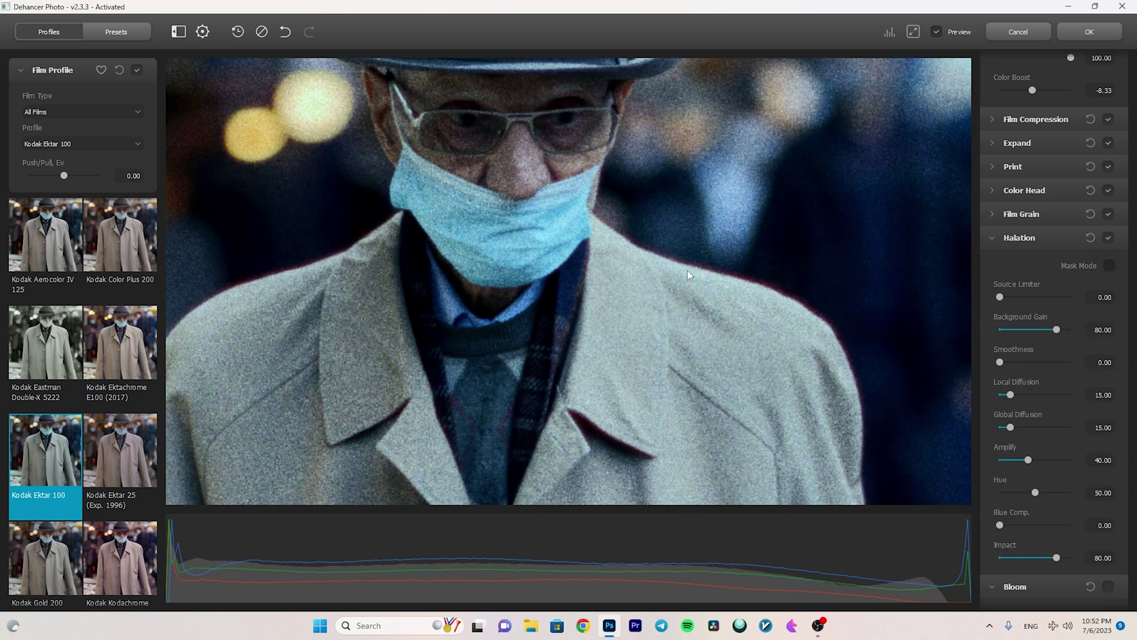
scroll(706, 288, "down", 5)
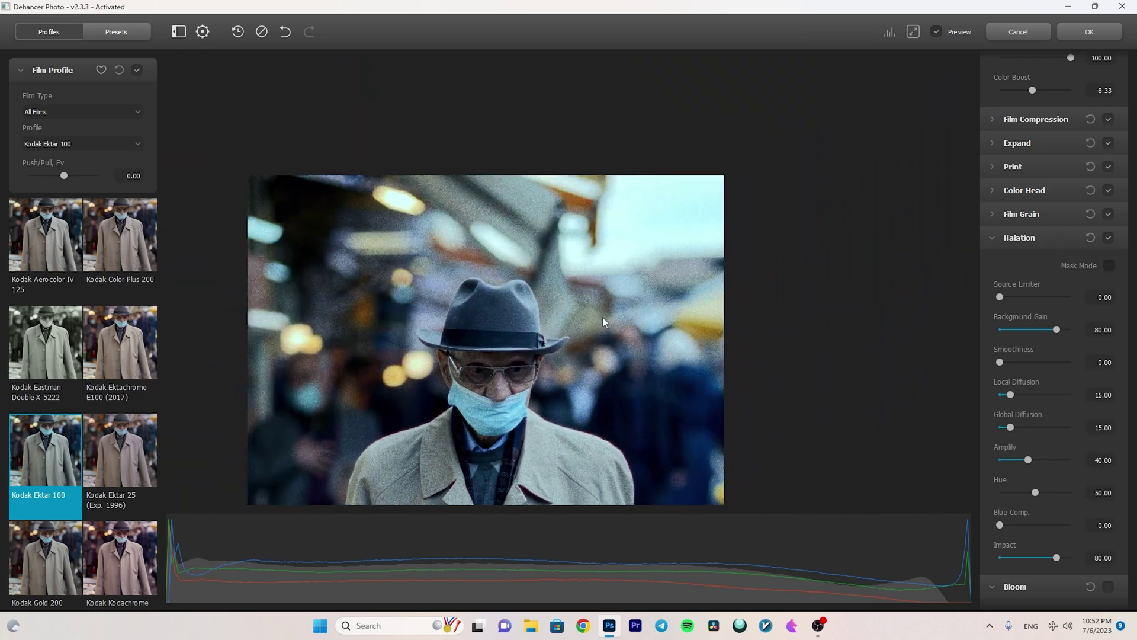
scroll(578, 372, "down", 3)
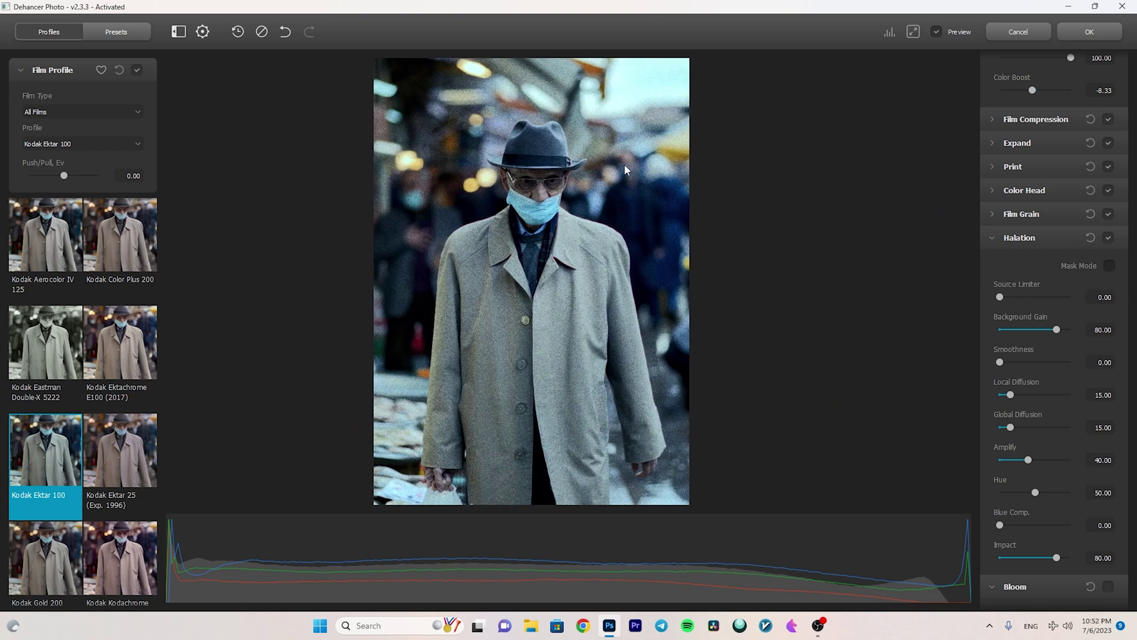
Enable the Bloom effect with its default settings and inspect its softening on the man and the background lights
left_click(993, 238)
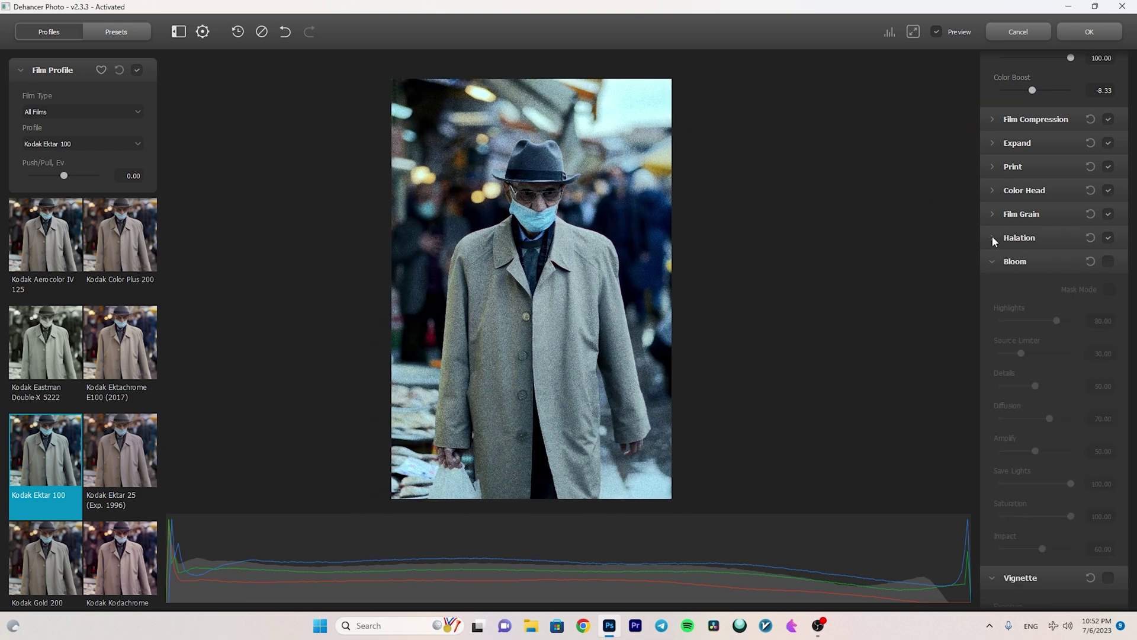
left_click(1109, 261)
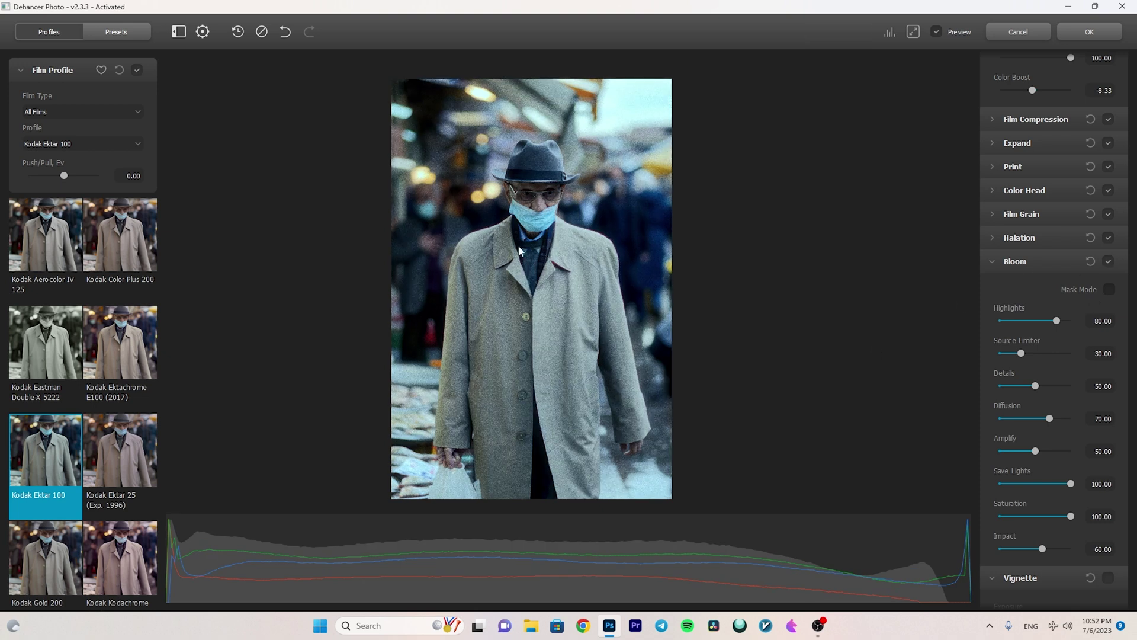
scroll(598, 243, "up", 3)
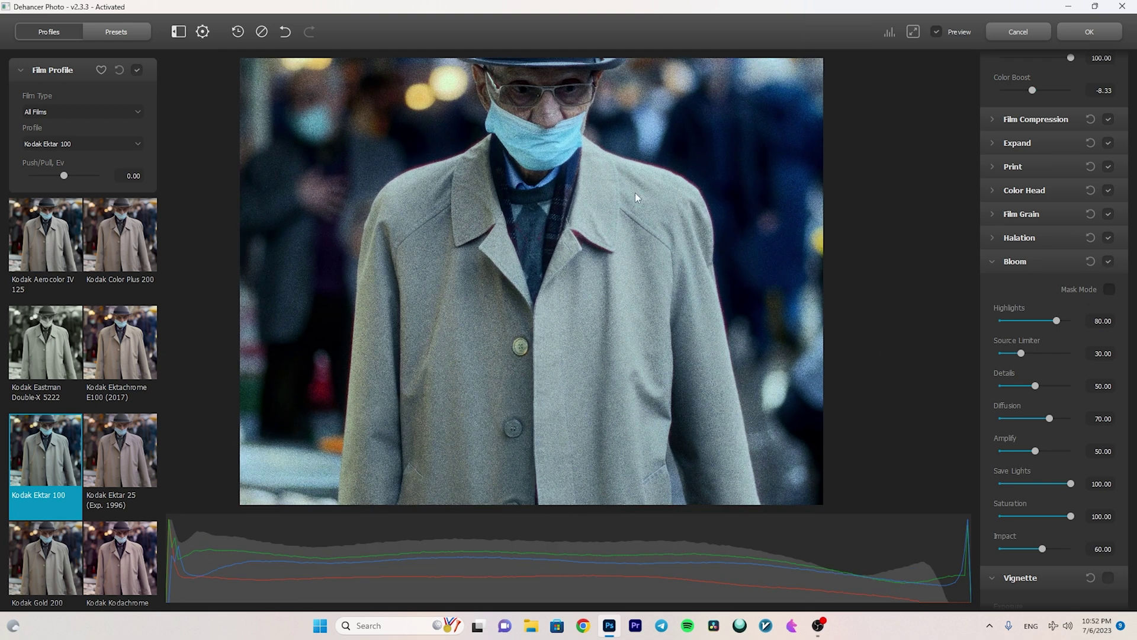
scroll(592, 177, "down", 2)
scroll(609, 178, "up", 3)
left_click_drag(609, 237, 605, 327)
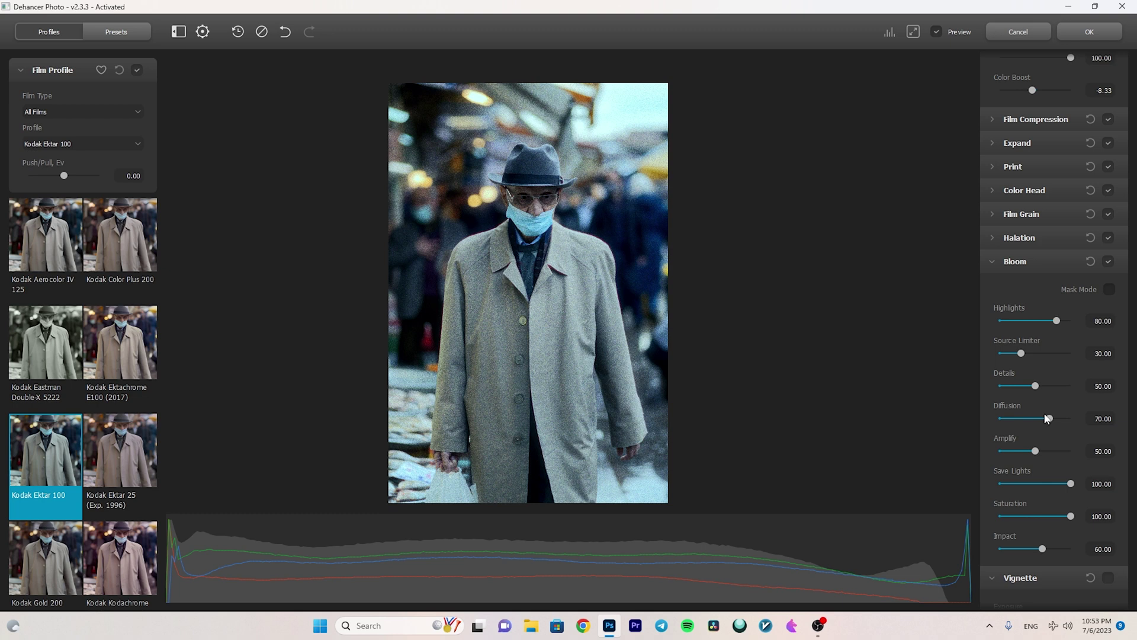
Try Bloom Diffusion values of 70.83 and 56.67, and return it to 70.00
mouse_move(1047, 418)
left_mouse_down()
mouse_move(1030, 419)
mouse_move(1050, 420)
left_mouse_up()
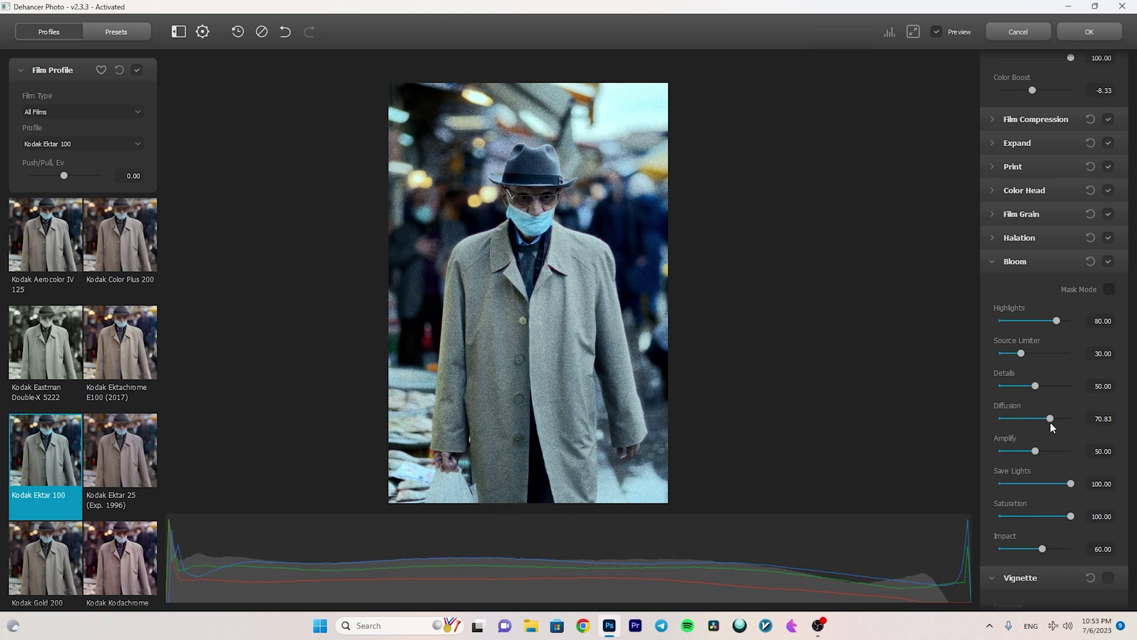
mouse_move(1049, 422)
left_mouse_down()
mouse_move(1001, 421)
mouse_move(1040, 423)
left_mouse_up()
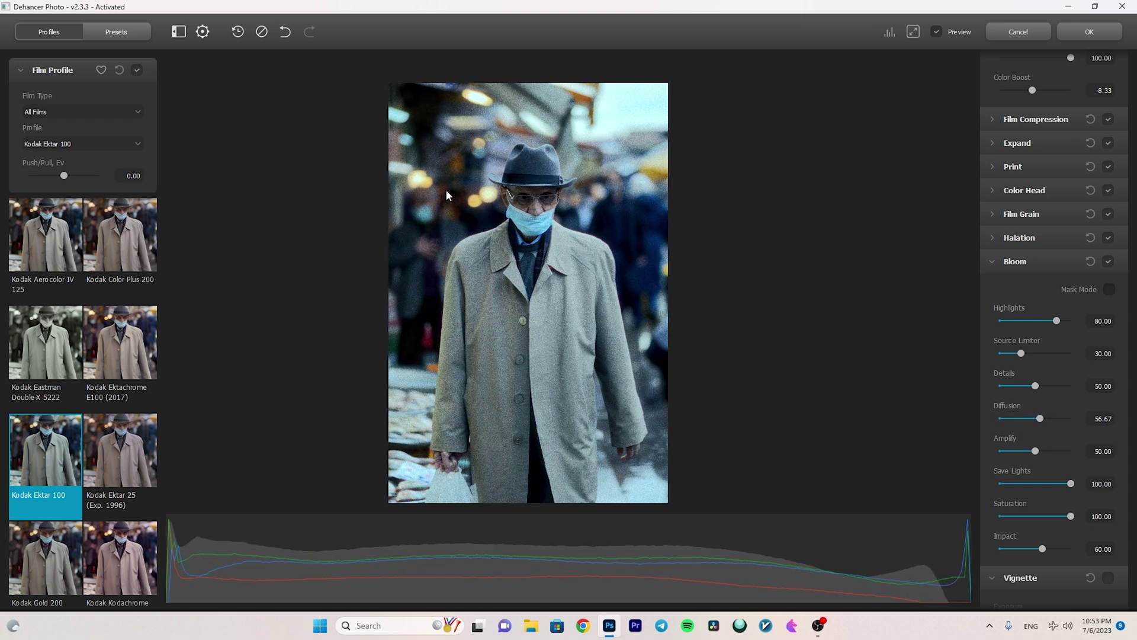
left_click_drag(1043, 421, 1051, 423)
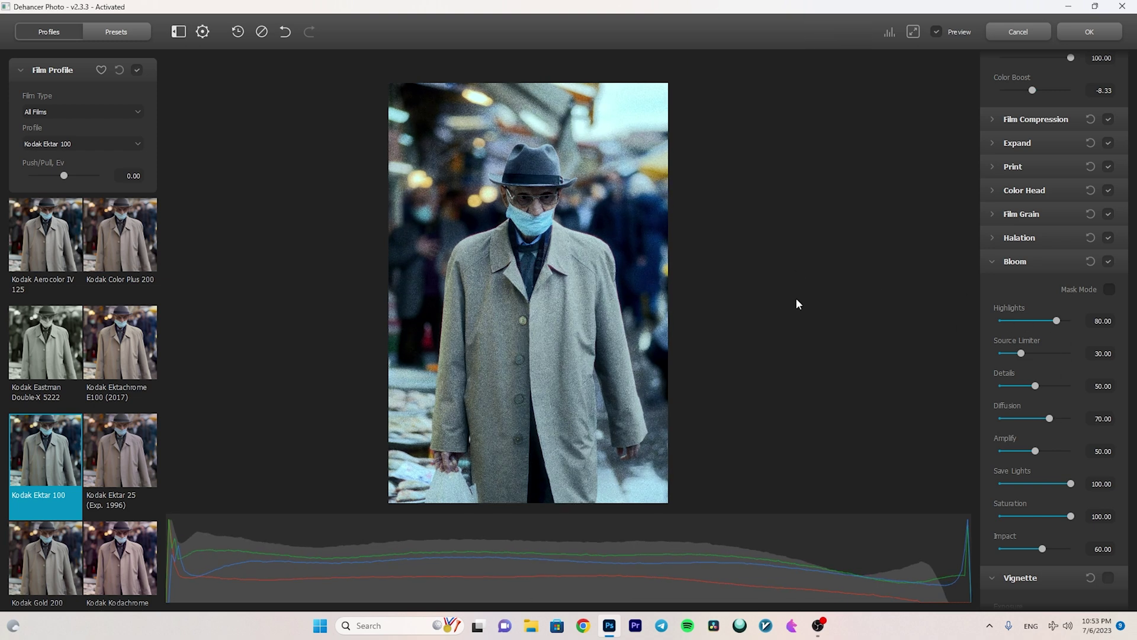
Enable the Vignette effect and set its Exposure to -0.27
left_click(995, 262)
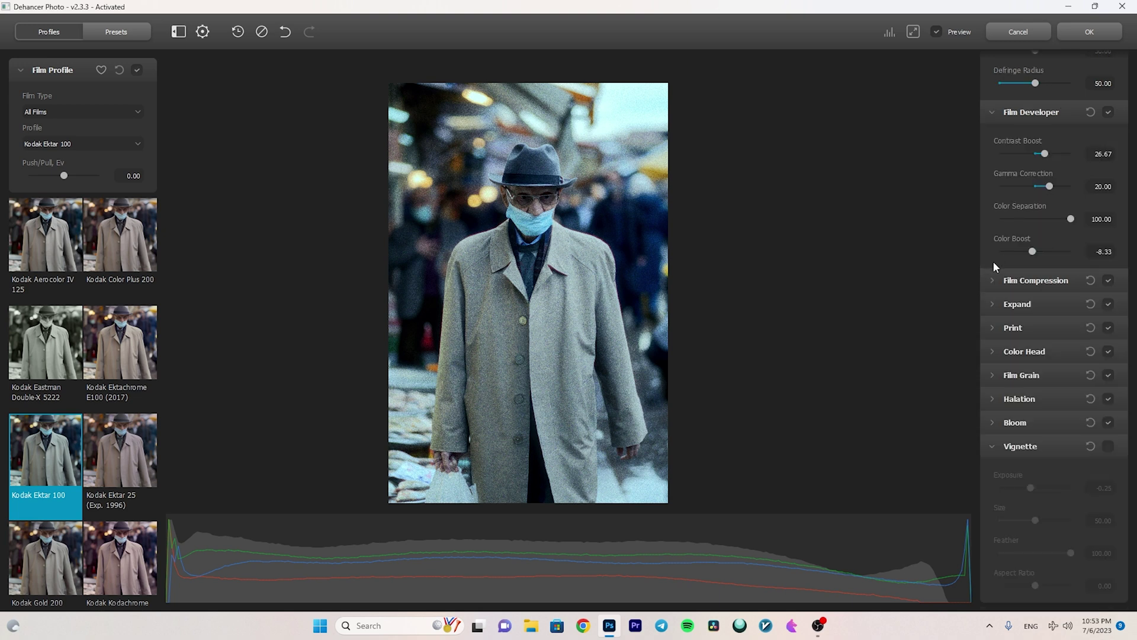
left_click(1110, 448)
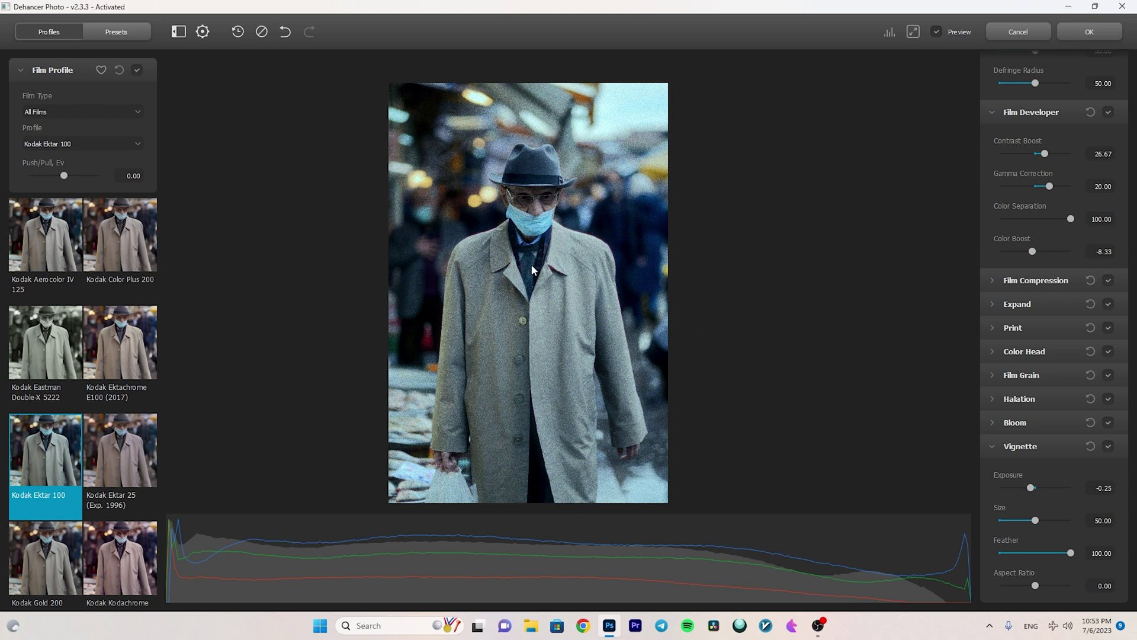
left_click_drag(1031, 487, 1030, 488)
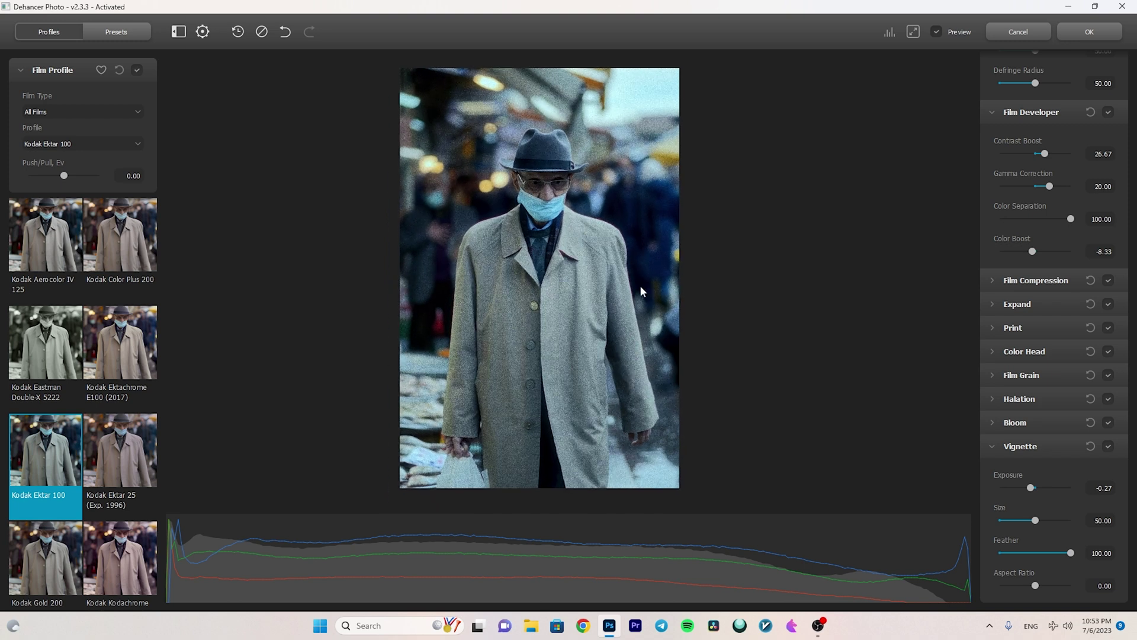
Compare the photo with the effects preview off and on, and apply the Dehancer Film look to the layer
left_click(936, 32)
left_click(937, 32)
left_click(937, 32)
left_click(937, 32)
left_click(1093, 34)
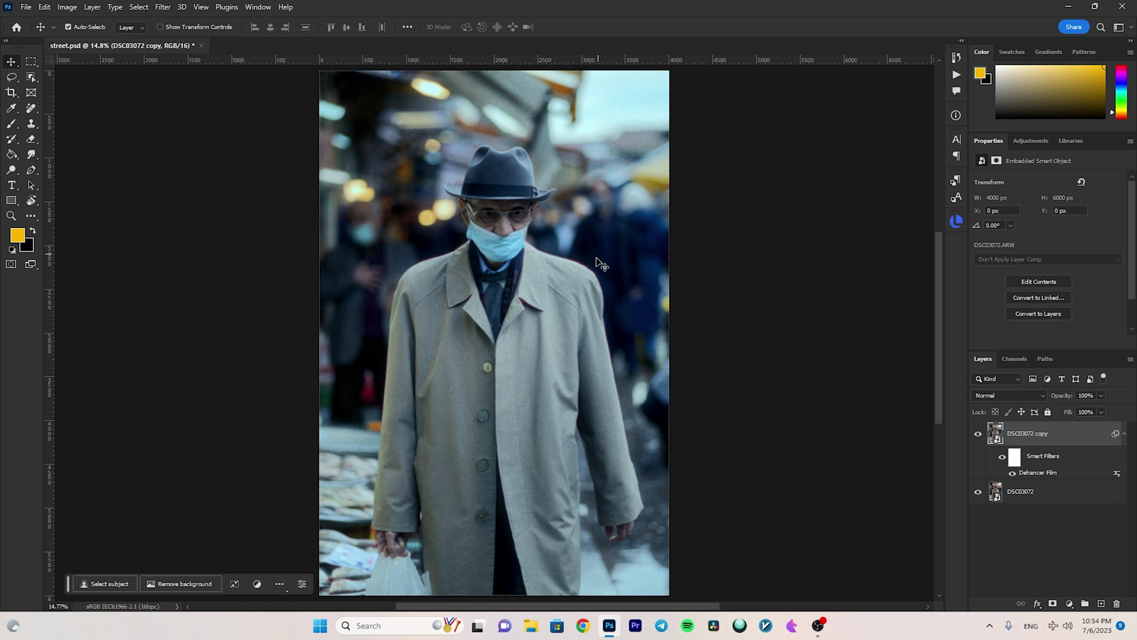
Examine the filtered portrait up close and as a whole, comparing it with the original by hiding and showing the DSC03072 copy layer
scroll(515, 213, "up", 3)
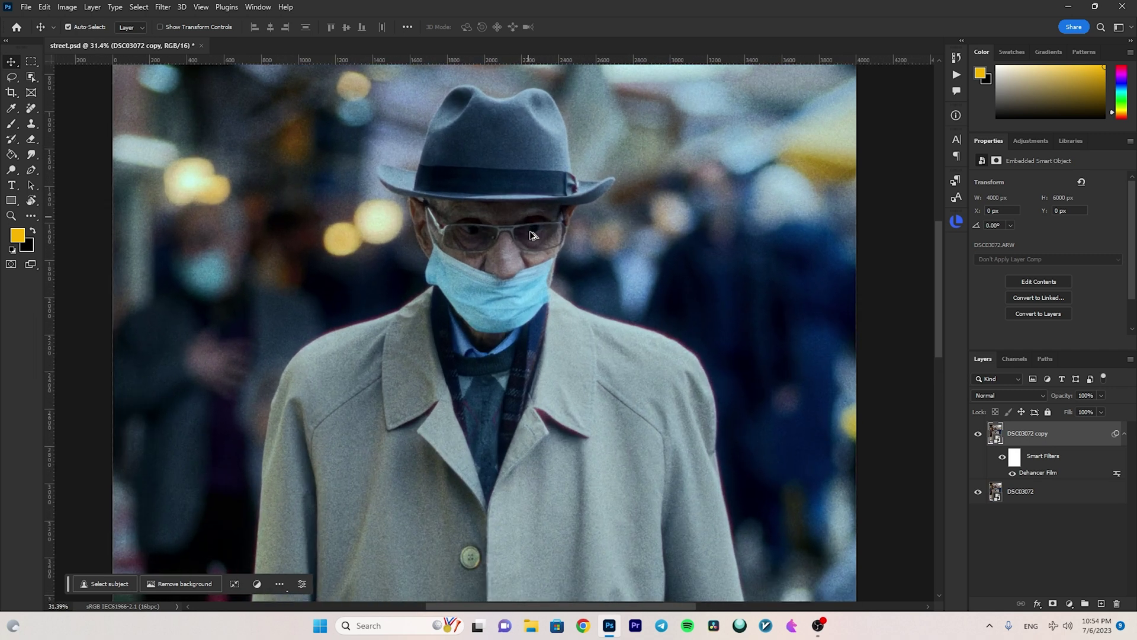
scroll(516, 219, "up", 4)
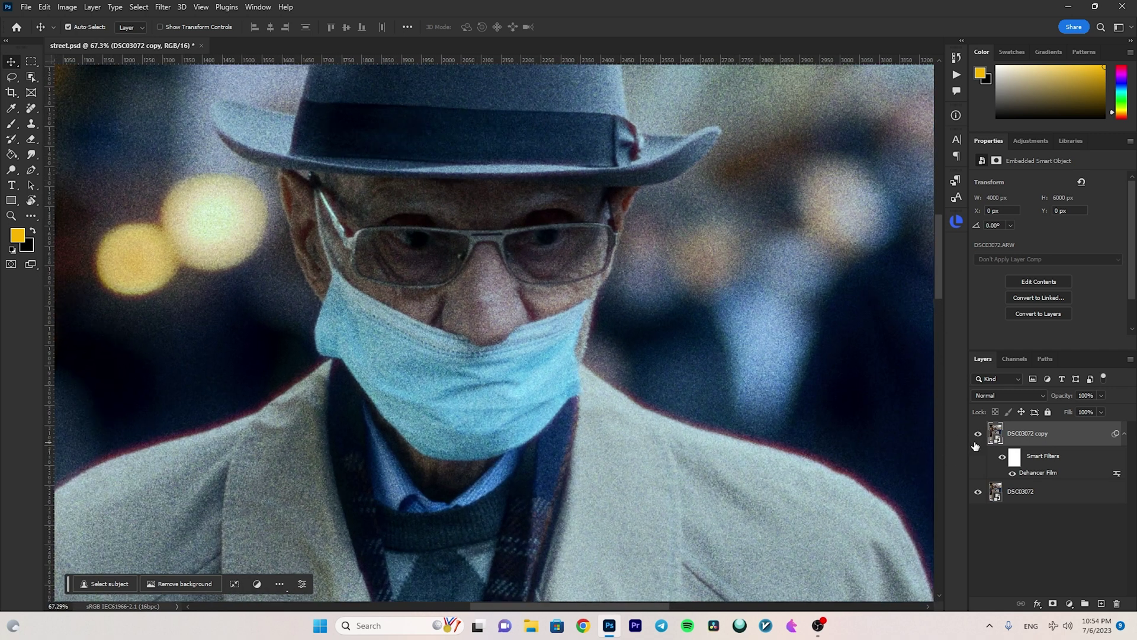
left_click(978, 434)
left_click(978, 434)
scroll(584, 315, "down", 4)
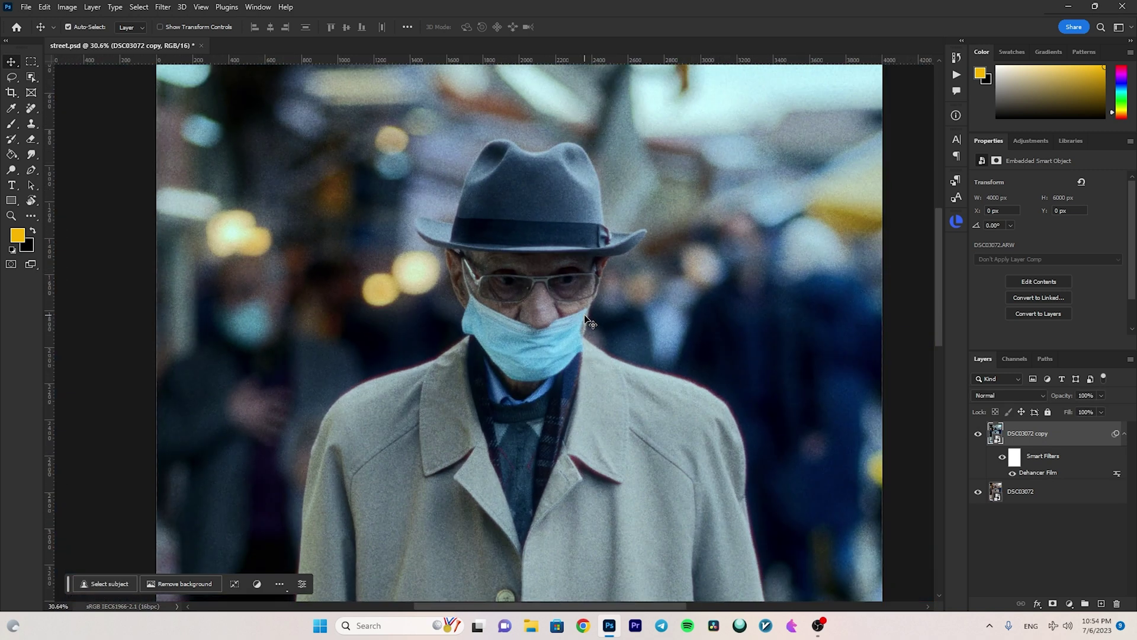
scroll(548, 338, "down", 3)
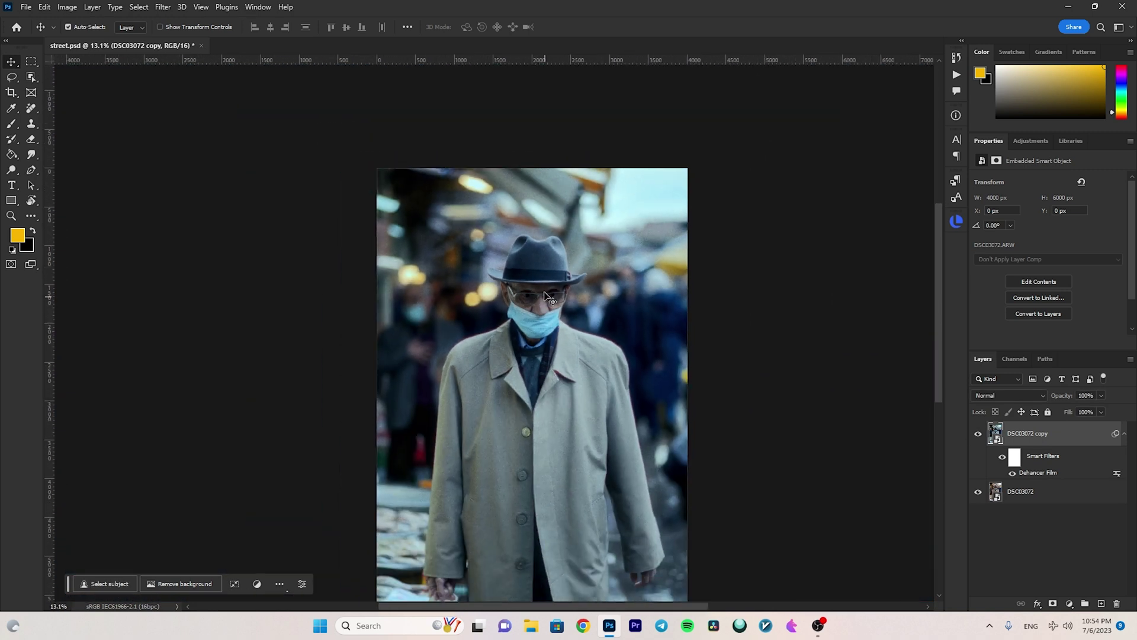
scroll(572, 296, "down", 3)
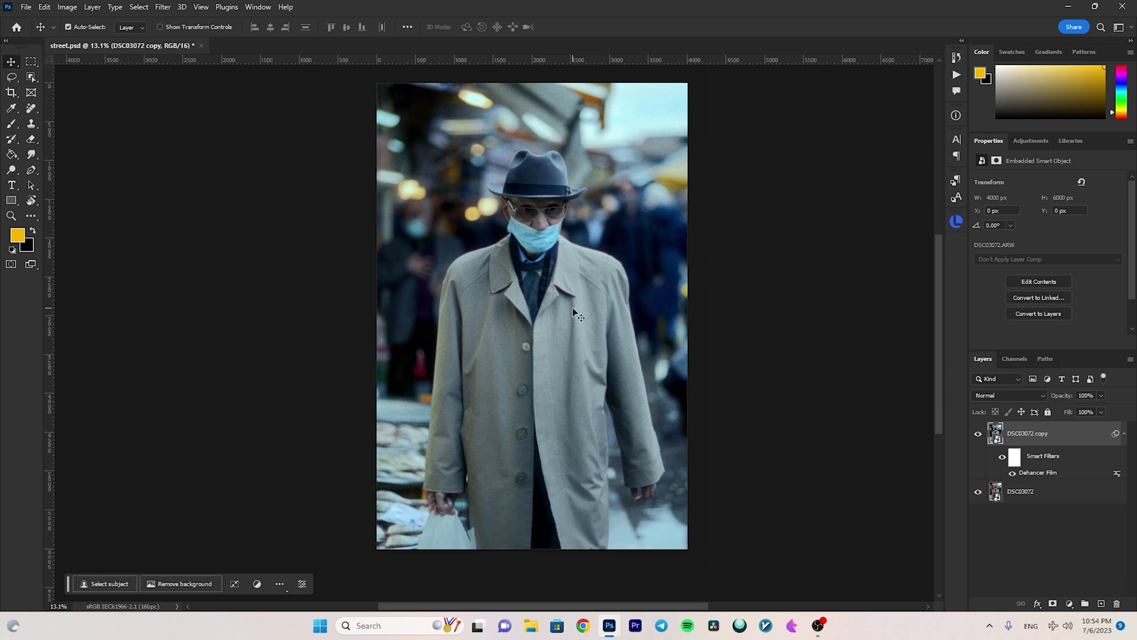
scroll(572, 284, "up", 1)
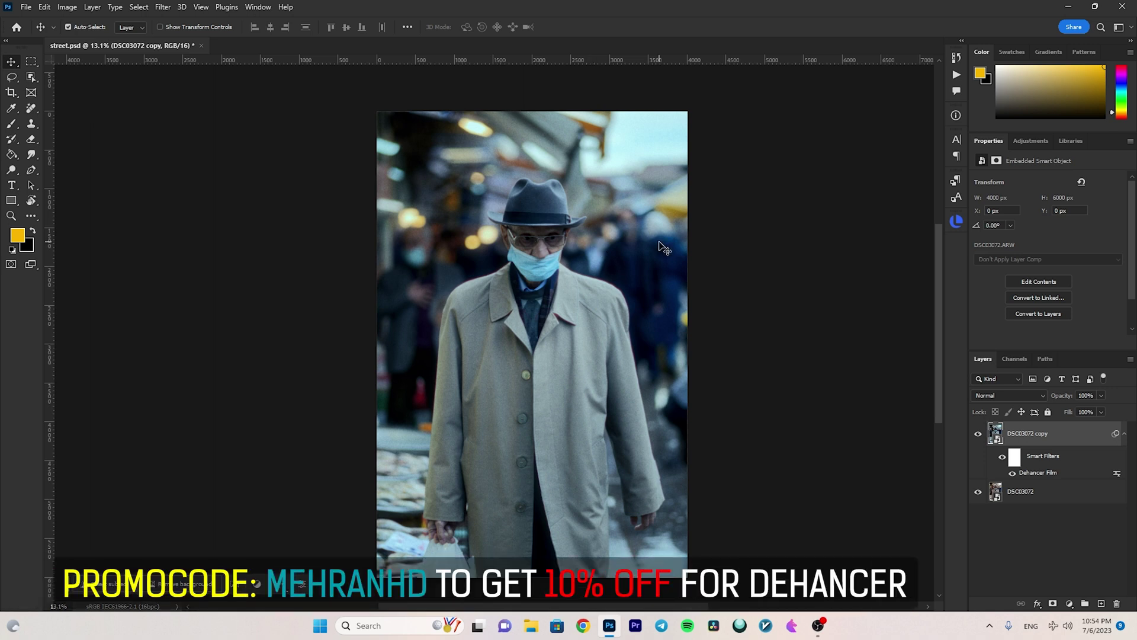
scroll(557, 252, "up", 3)
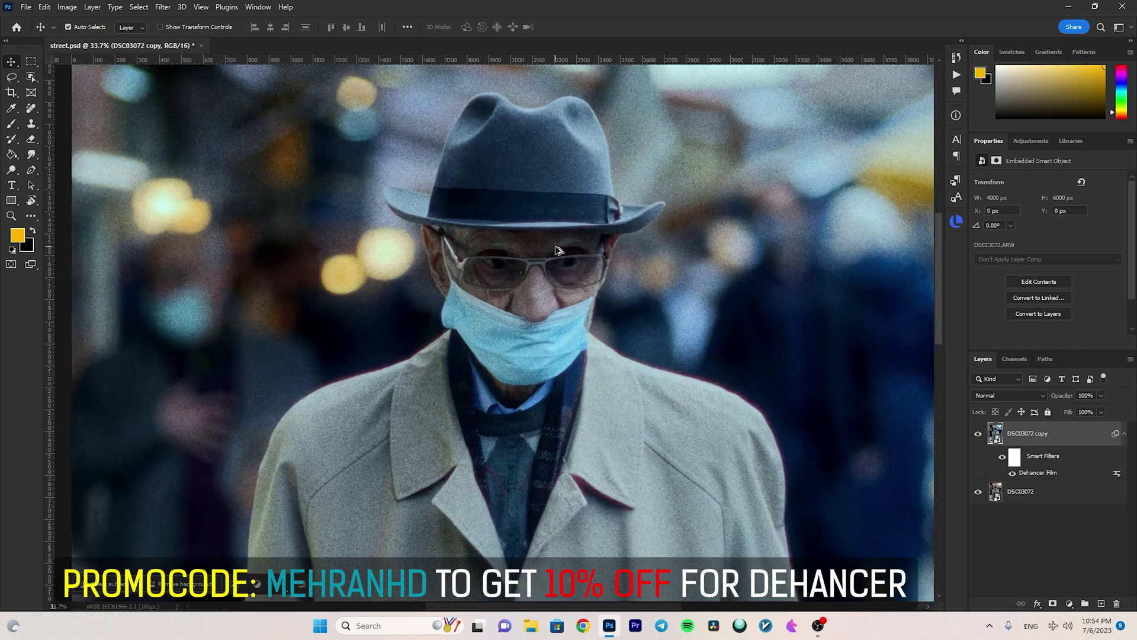